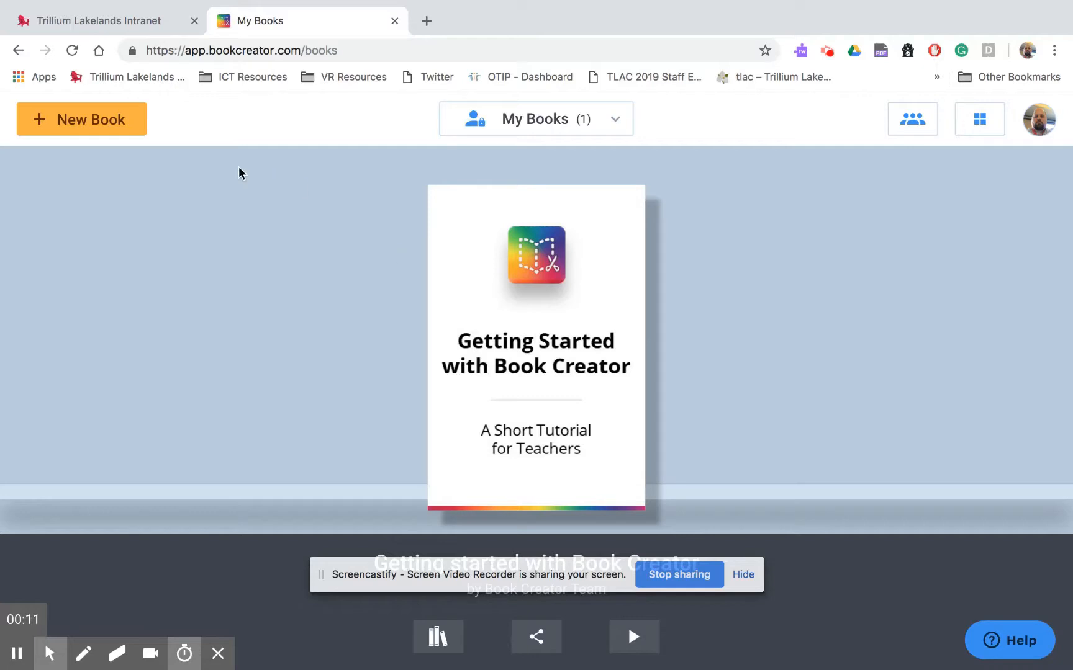
Create a new book in the Portrait 2:3 Comic shape.
click(87, 130)
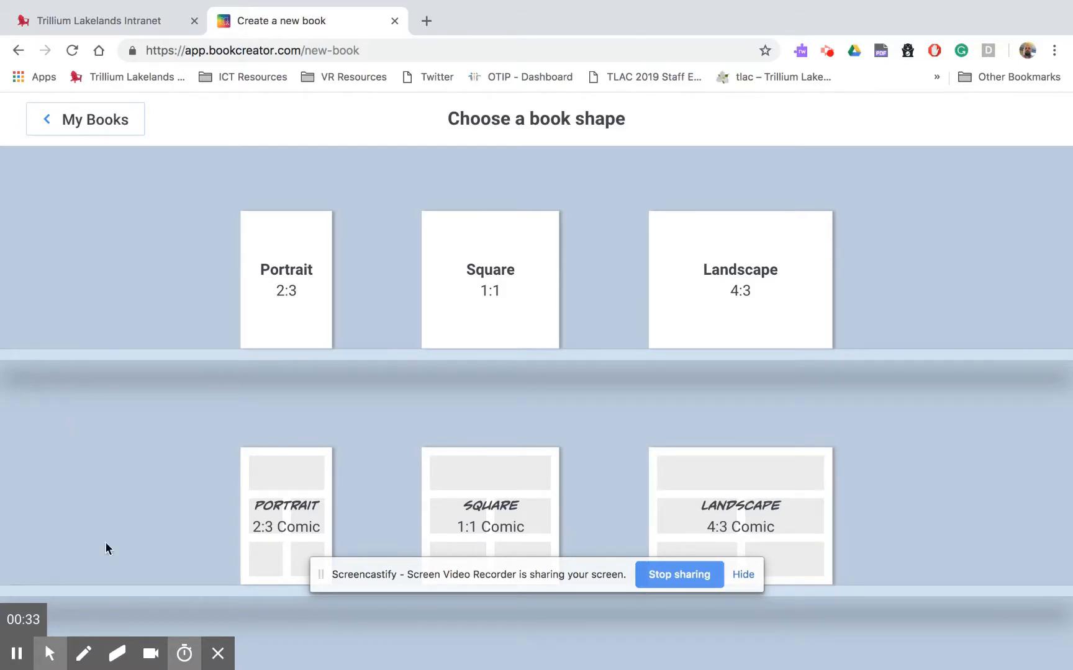
click(305, 502)
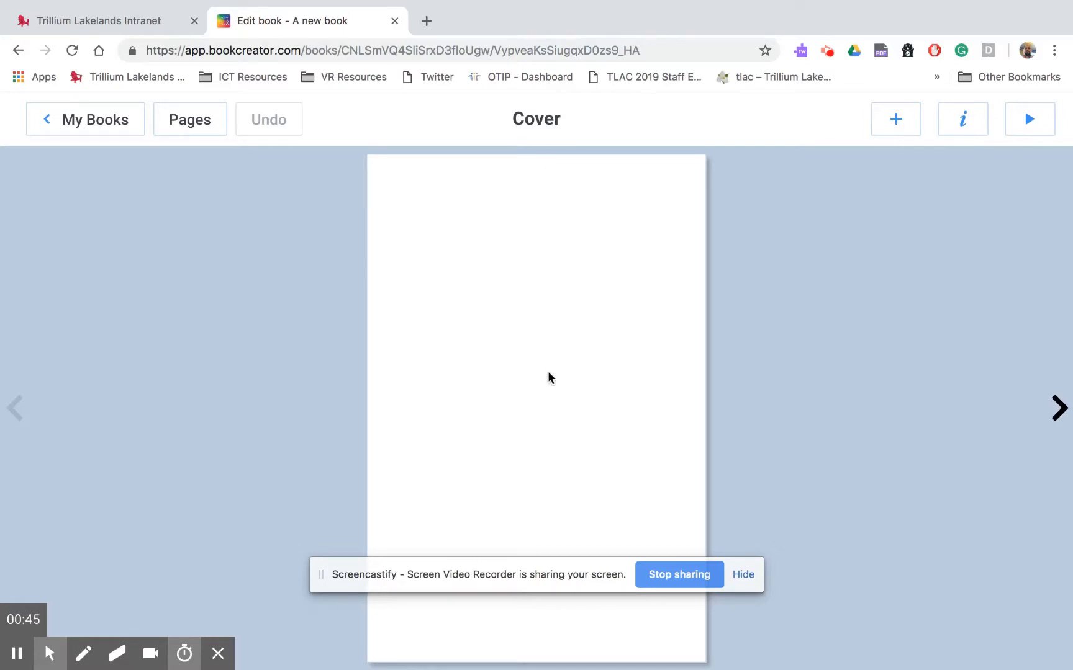
Try the grid and music-staff papers on the cover, settling on the red dotted comic background with black rays.
click(963, 128)
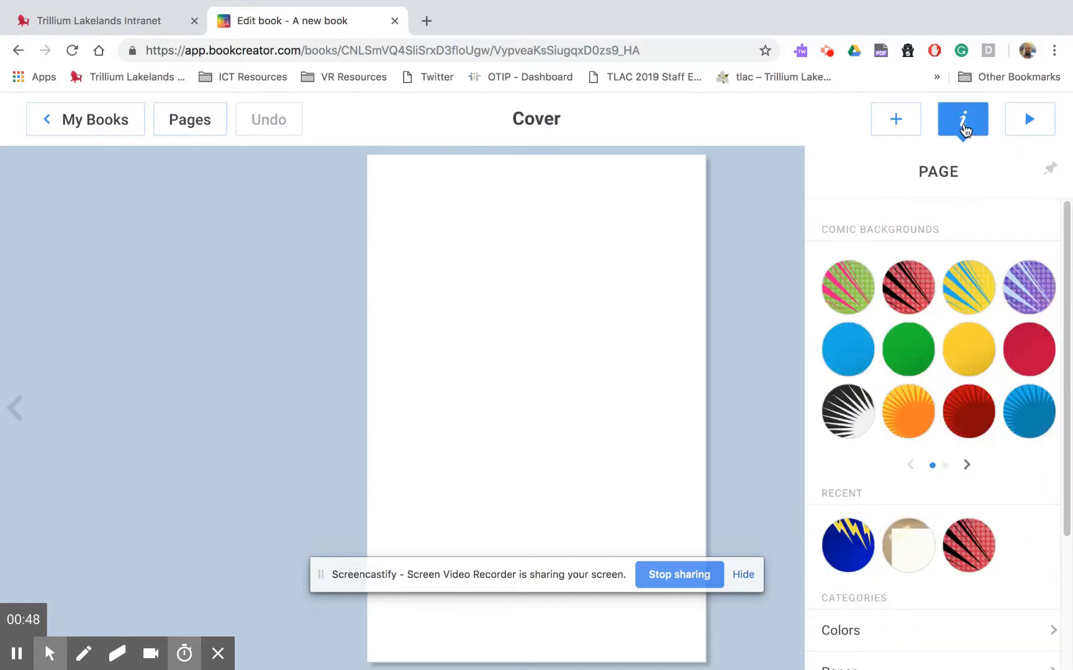
drag(1066, 231, 1065, 383)
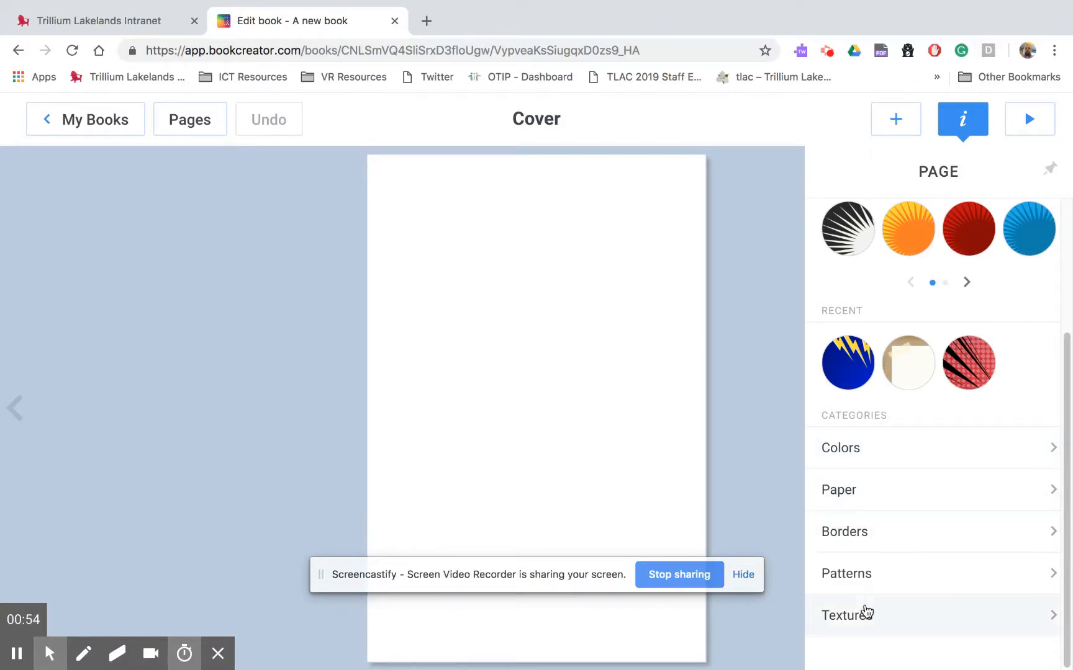
click(863, 504)
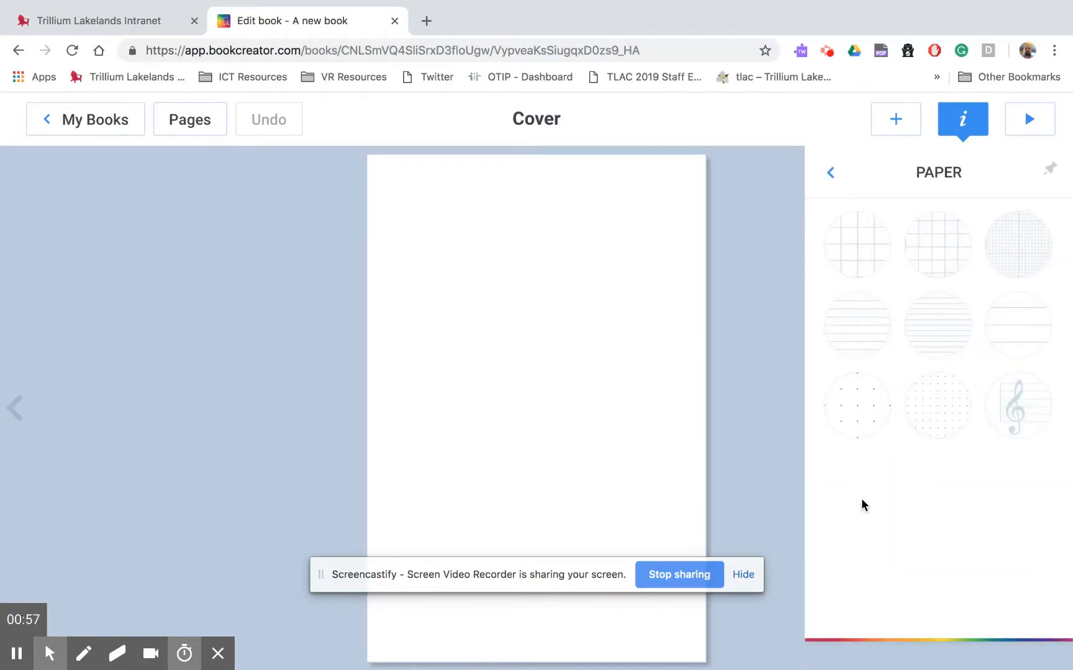
click(939, 250)
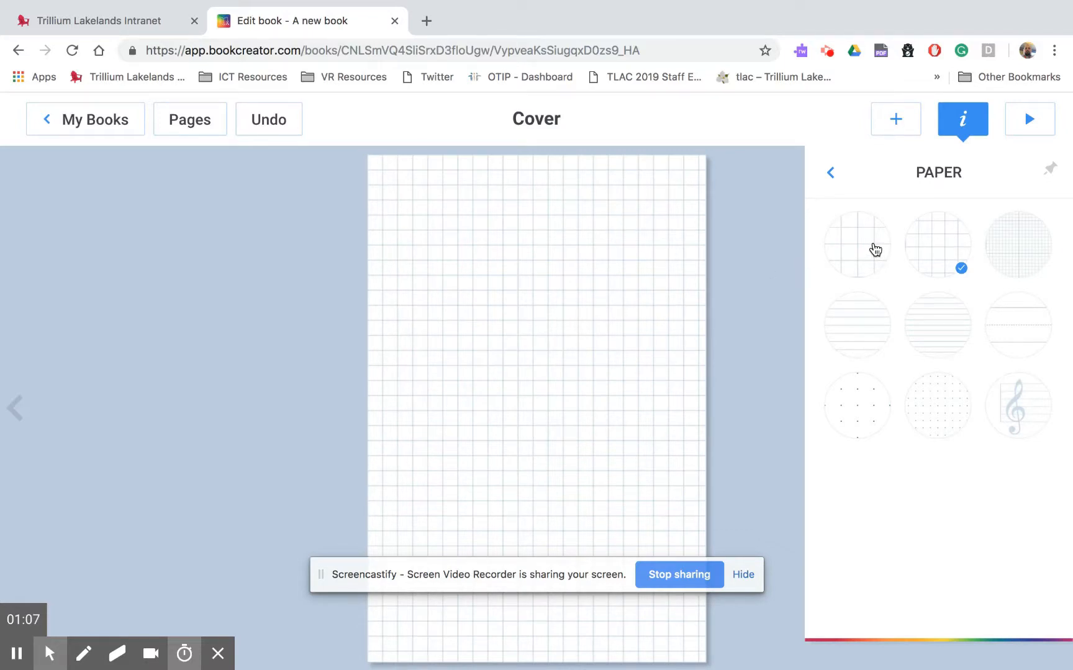
click(1024, 421)
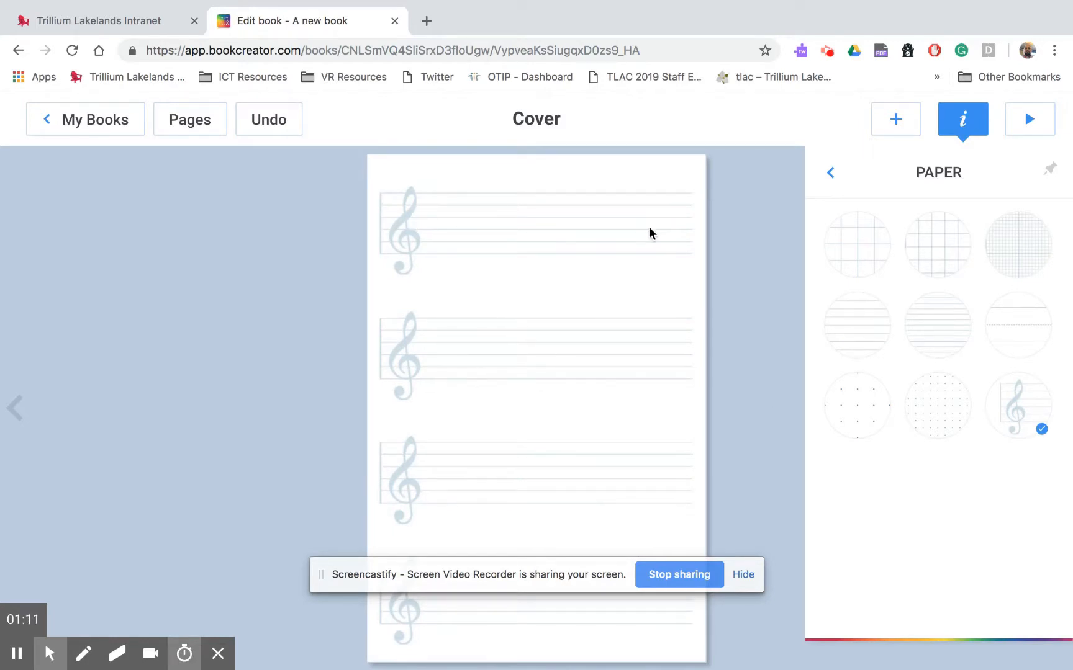
click(831, 173)
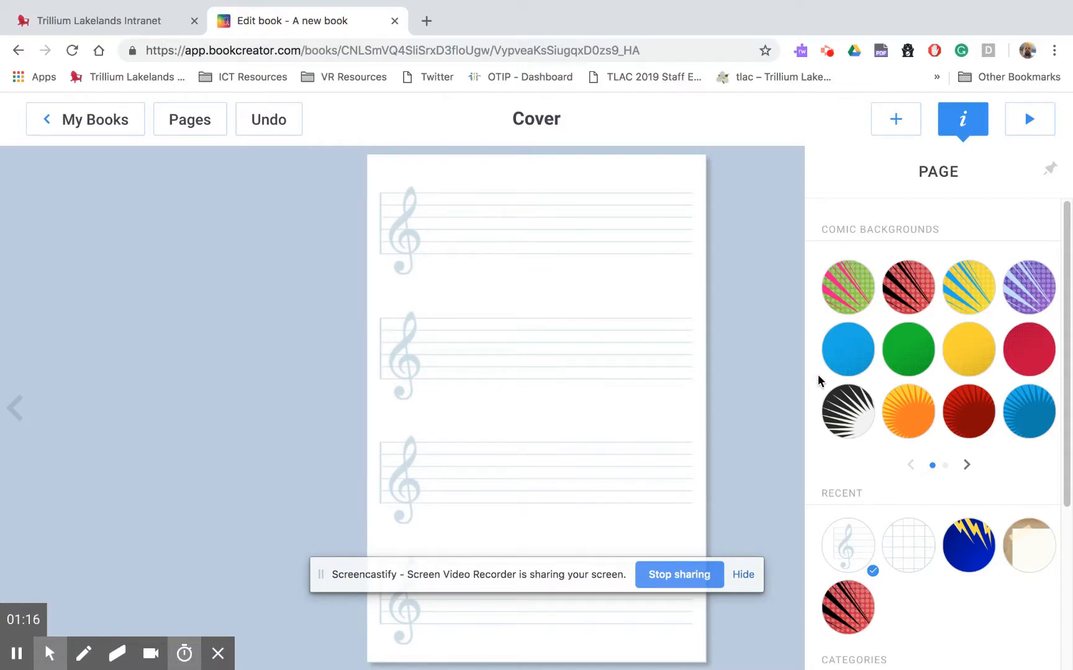
click(915, 301)
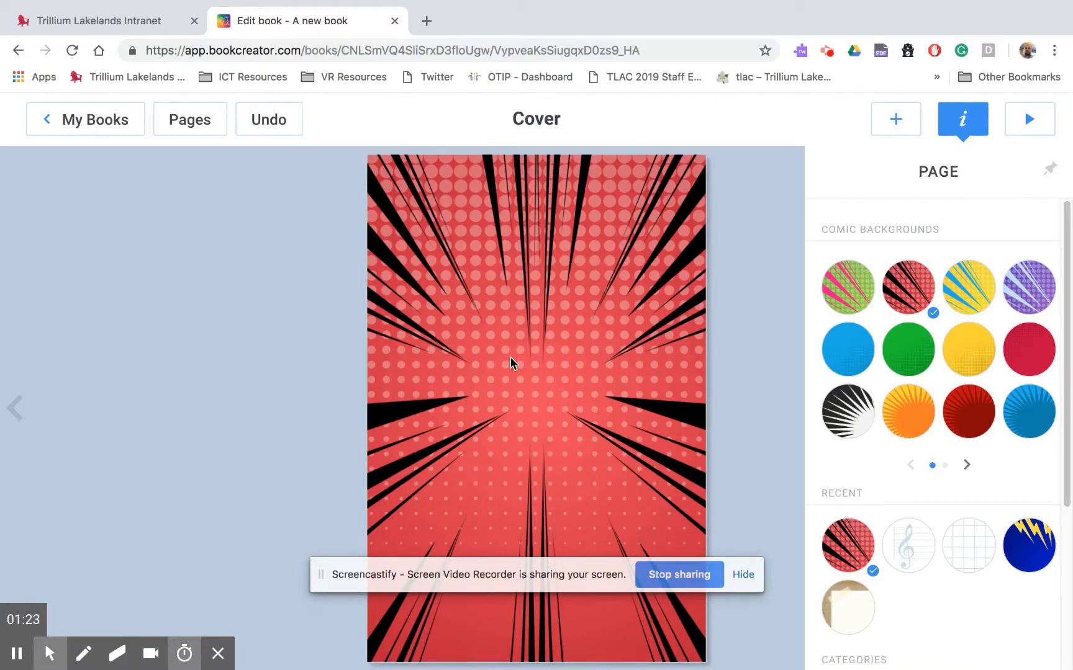
Add comic text in the Title style to the cover, reading "Mr. J's First Comic" in bold.
click(892, 127)
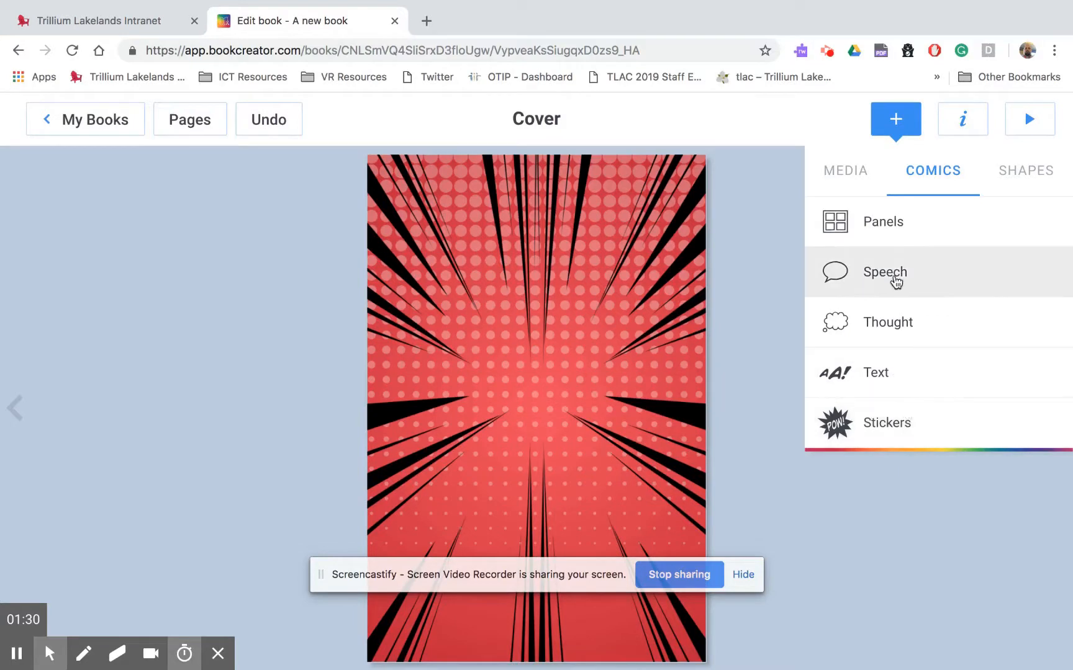
click(894, 381)
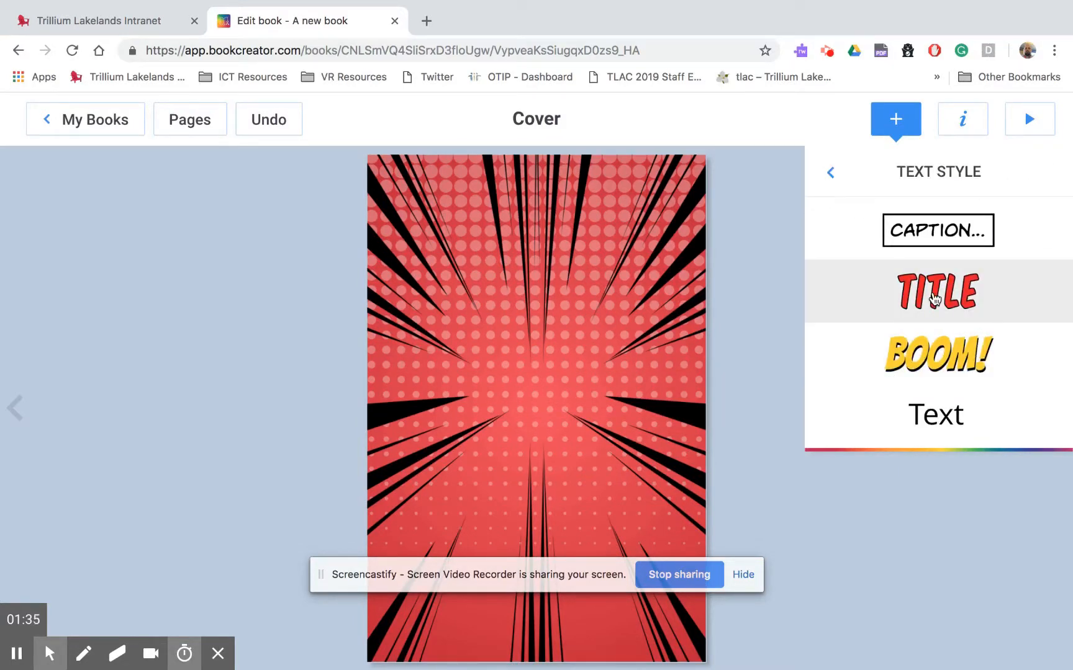
click(935, 298)
click(336, 350)
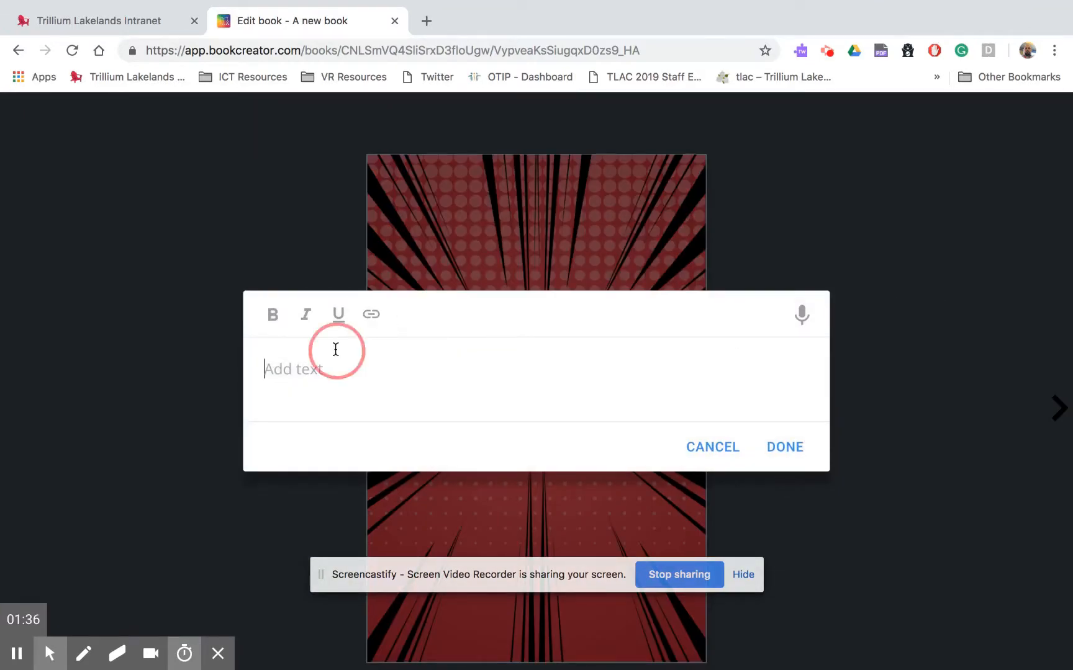
text(Mr. )
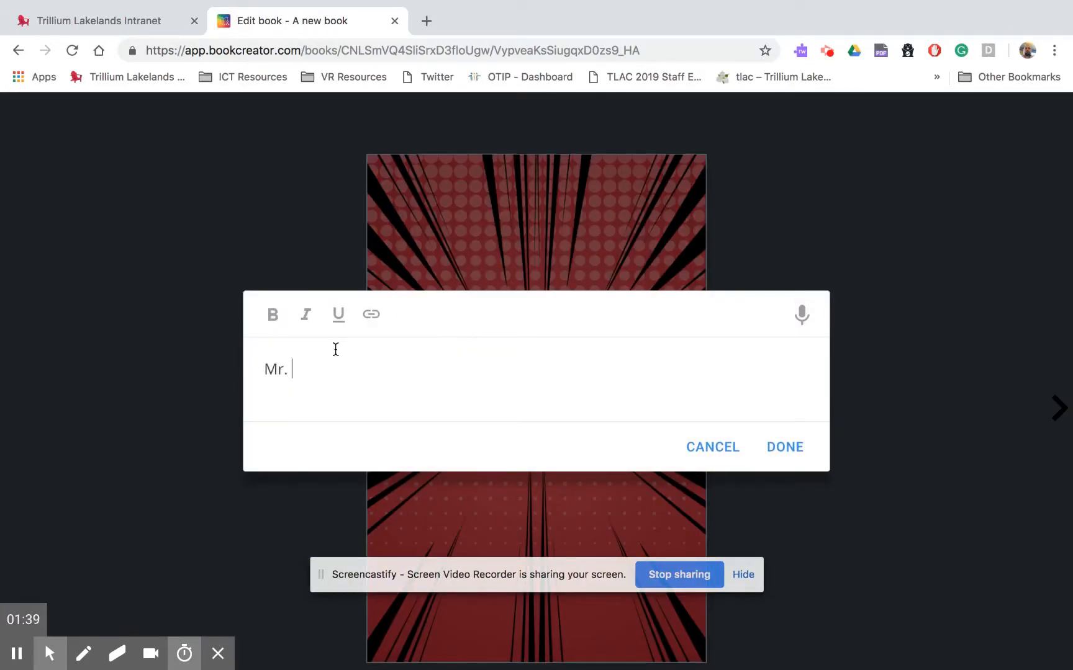
text(J's First Comic)
drag(409, 376, 267, 371)
click(274, 316)
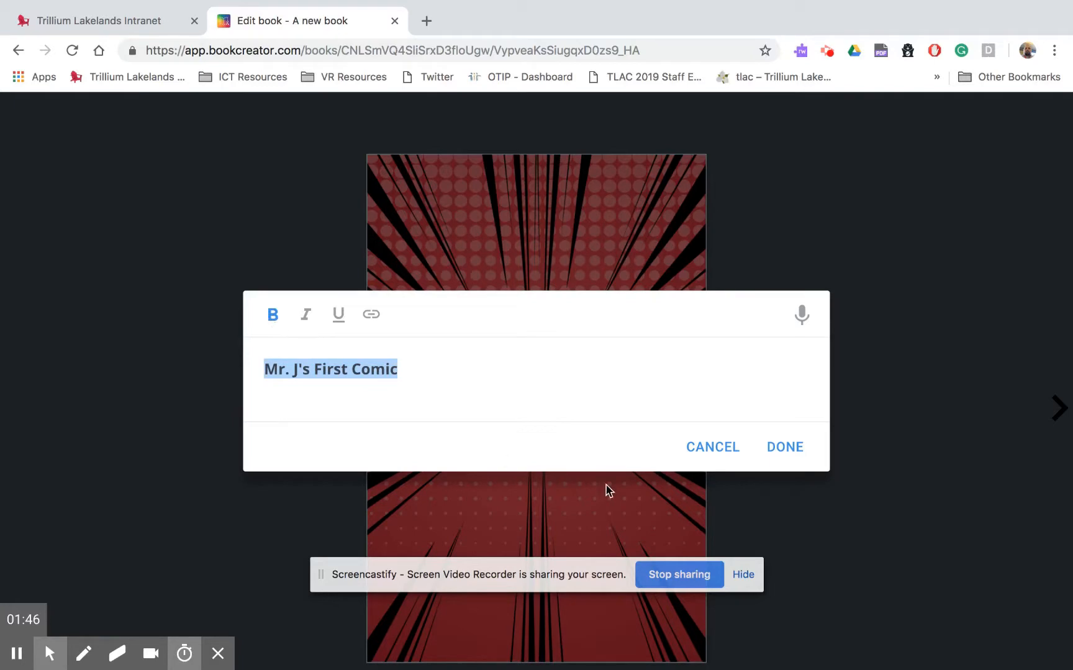
click(803, 450)
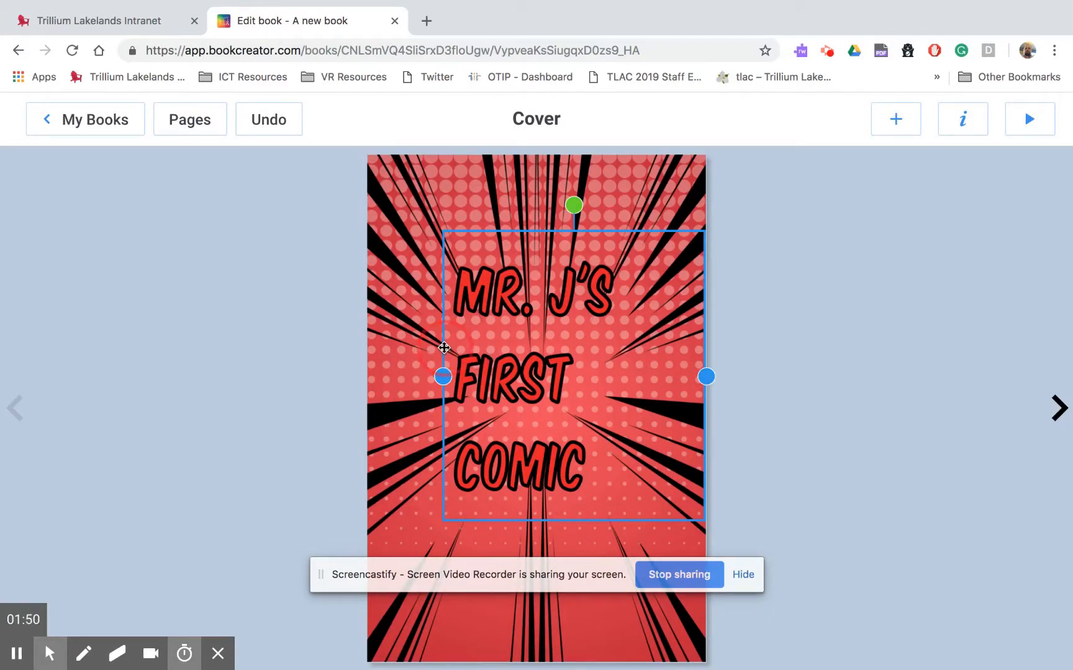
Move the cover title slightly lower and underline its entire text.
mouse_move(443, 348)
mouse_down()
mouse_move(389, 359)
mouse_move(441, 368)
mouse_up()
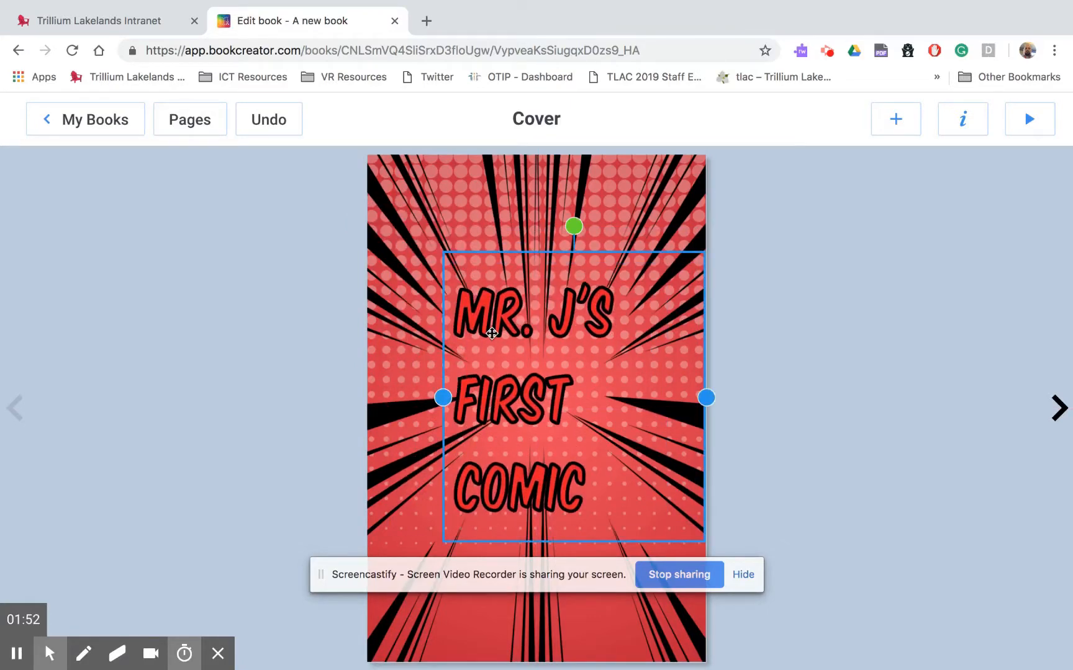
double_click(492, 334)
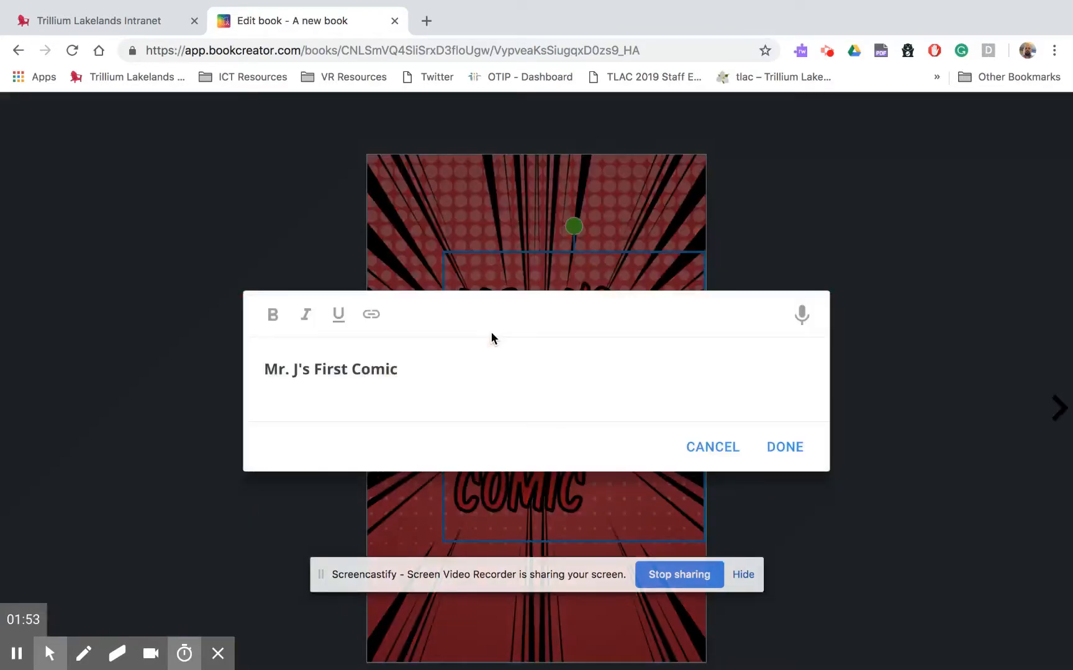
click(413, 362)
click(338, 315)
drag(403, 370, 259, 370)
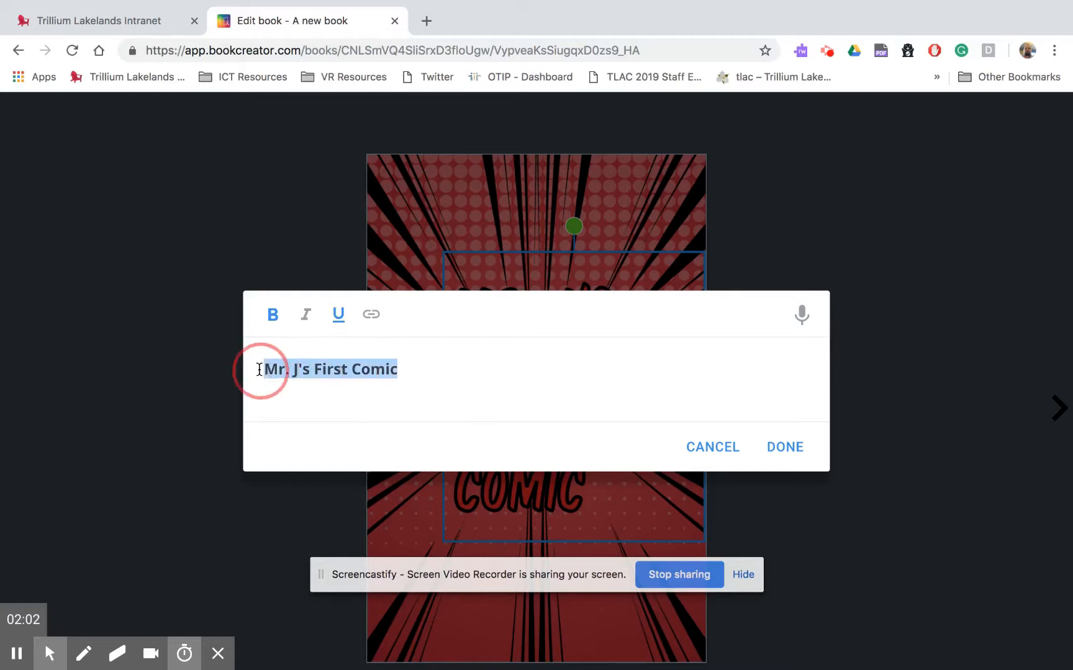
click(337, 316)
click(778, 446)
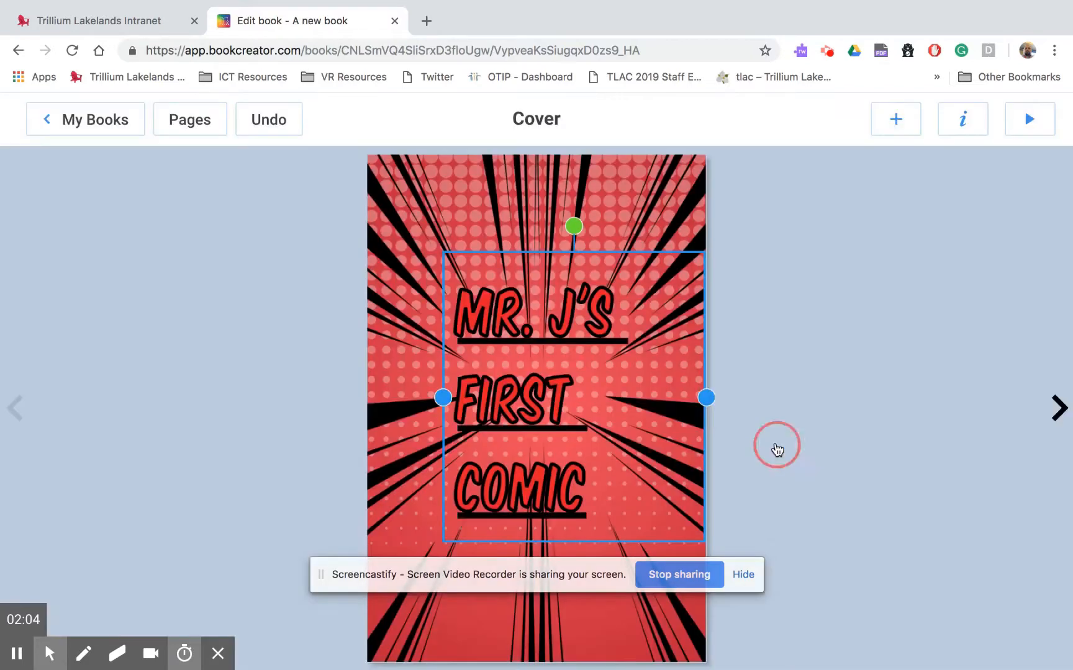
click(643, 240)
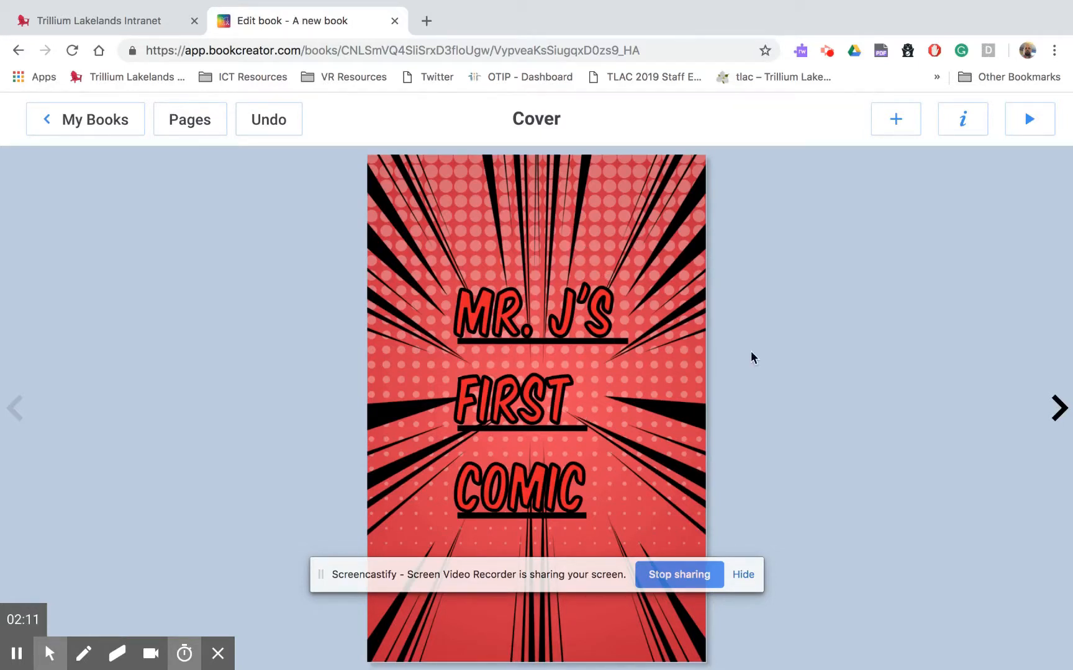
Add the three-panel comic layout with slanted dividers, one tall panel beside two stacked ones, to pages 2 and 3.
click(1059, 420)
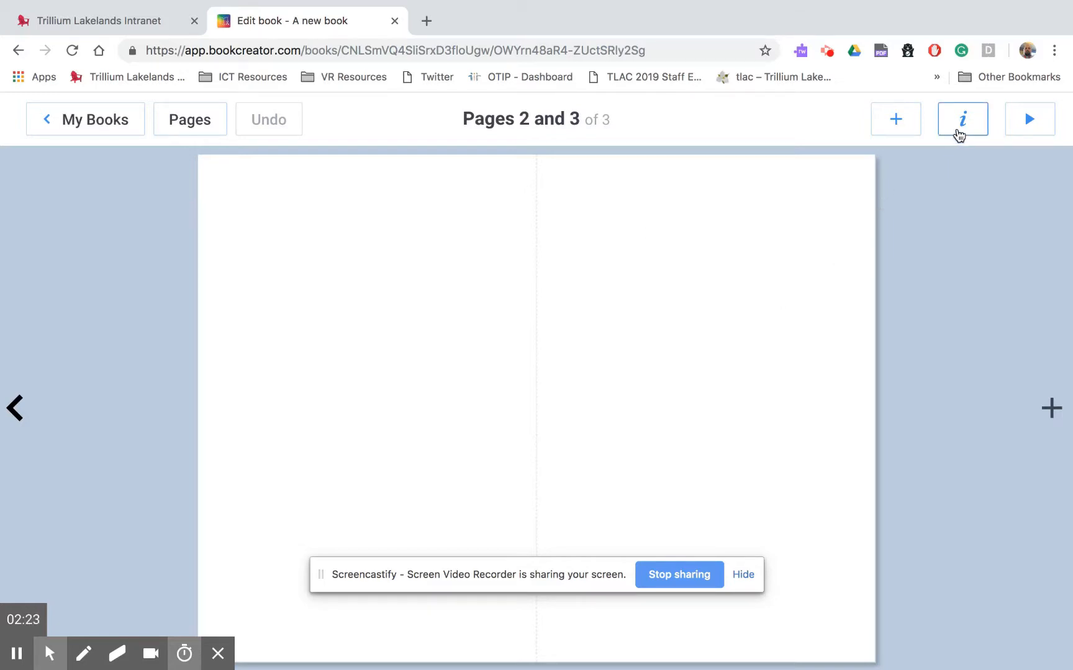
click(907, 128)
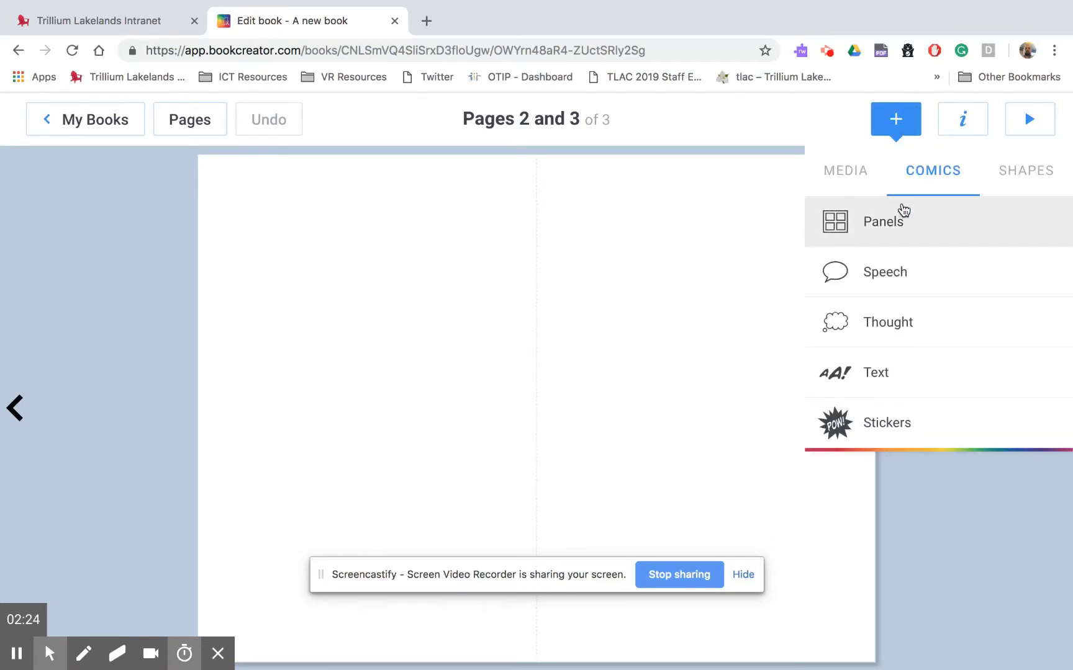
click(903, 225)
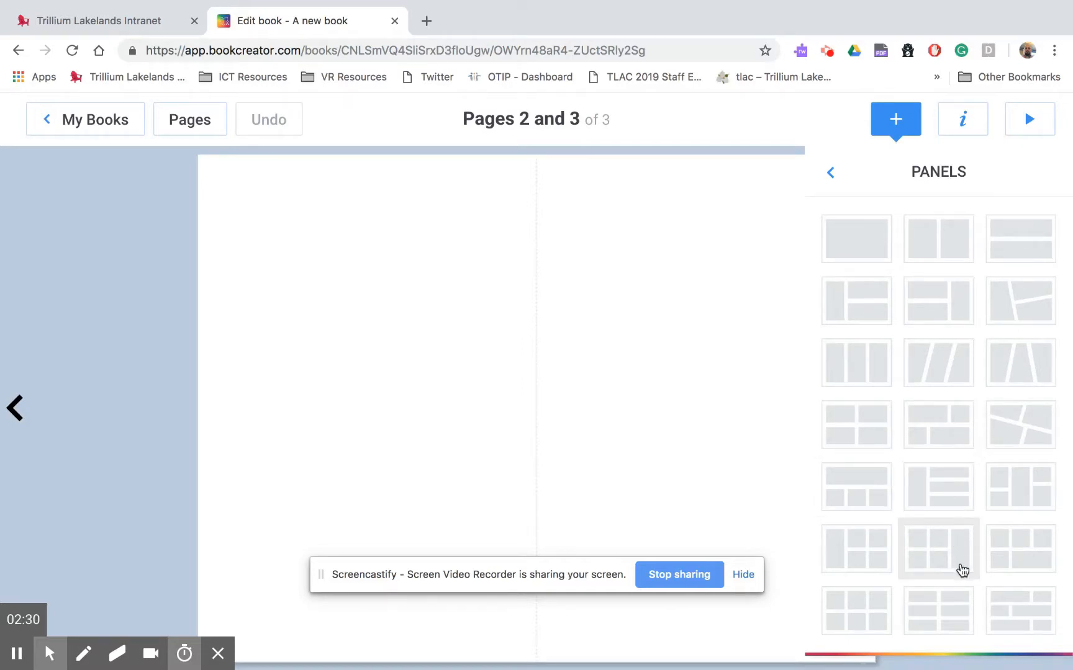
click(1017, 309)
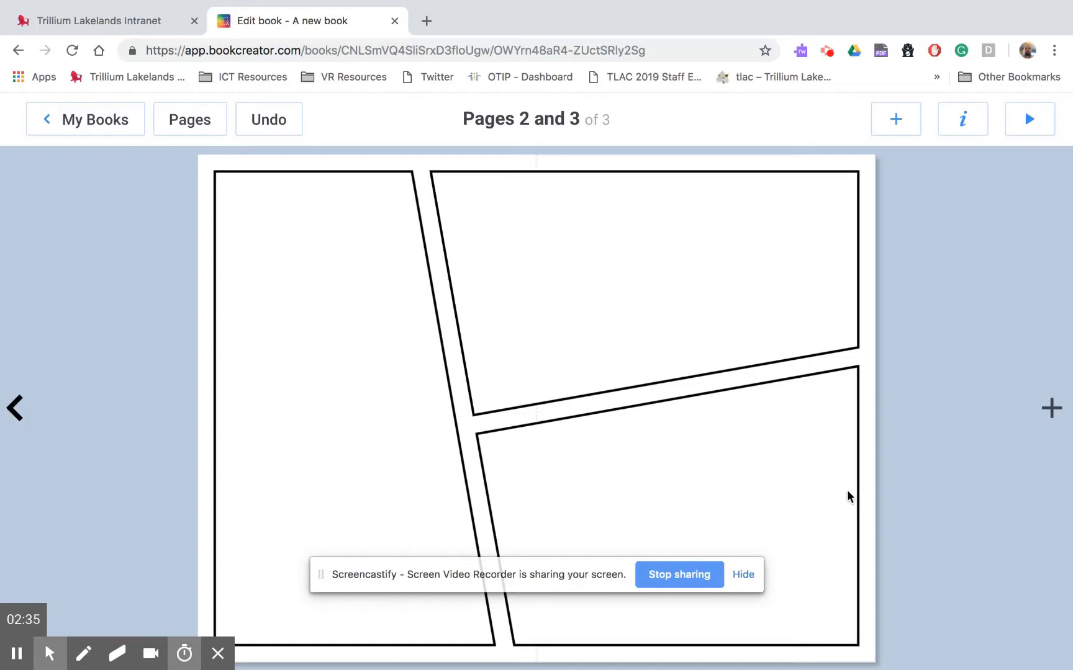
Search Google images for "batman" and insert the yellow and black bat logo into the tall comic panel.
click(327, 259)
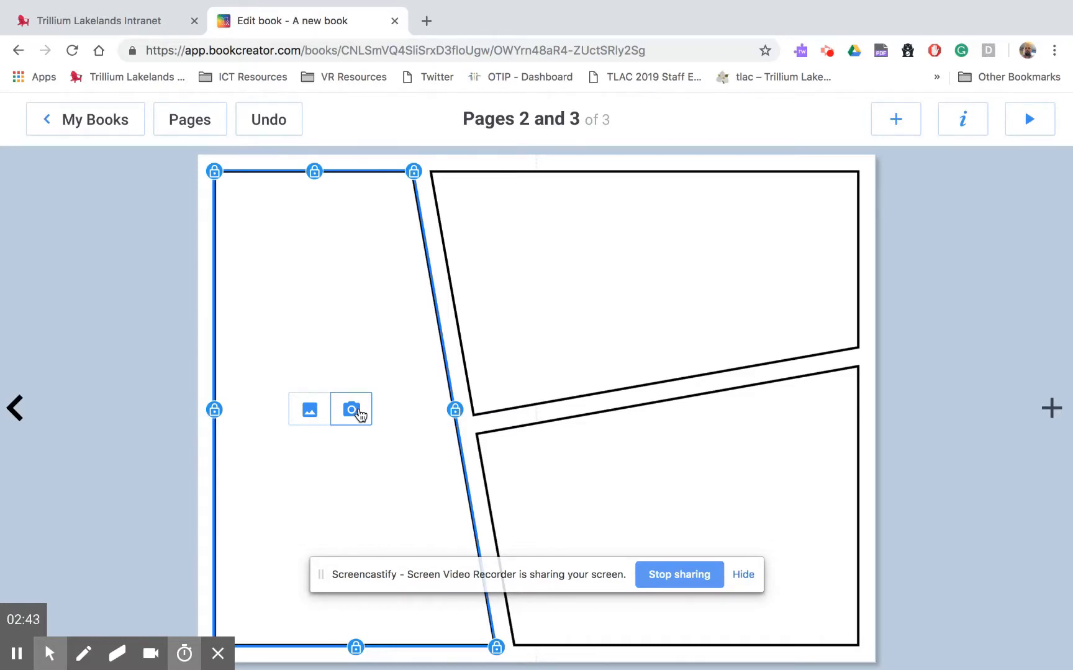
click(308, 411)
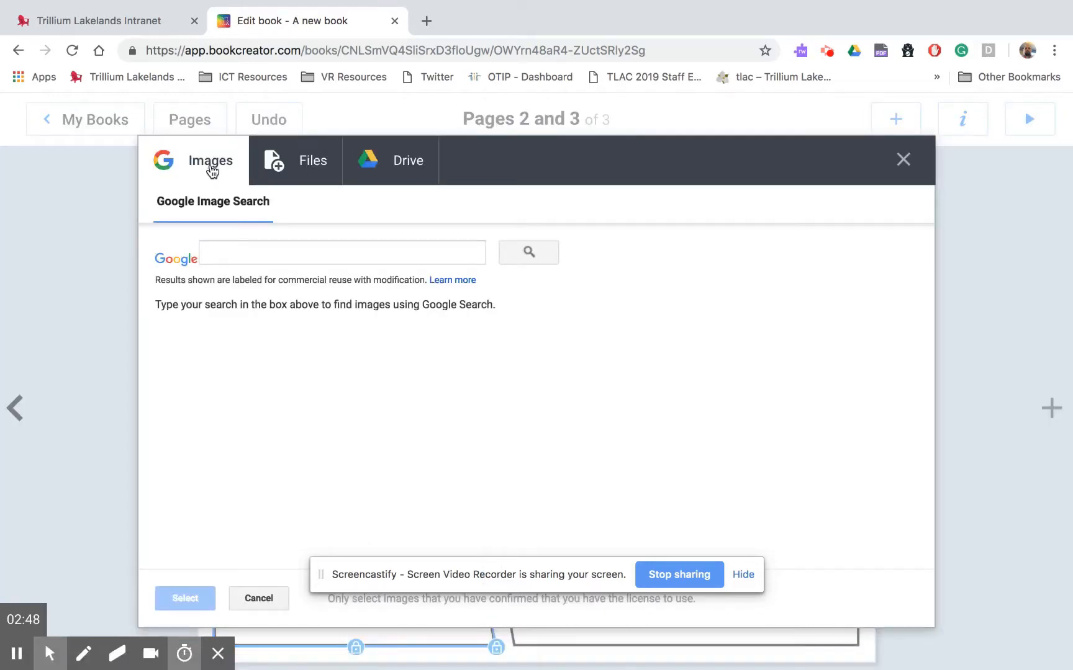
click(256, 248)
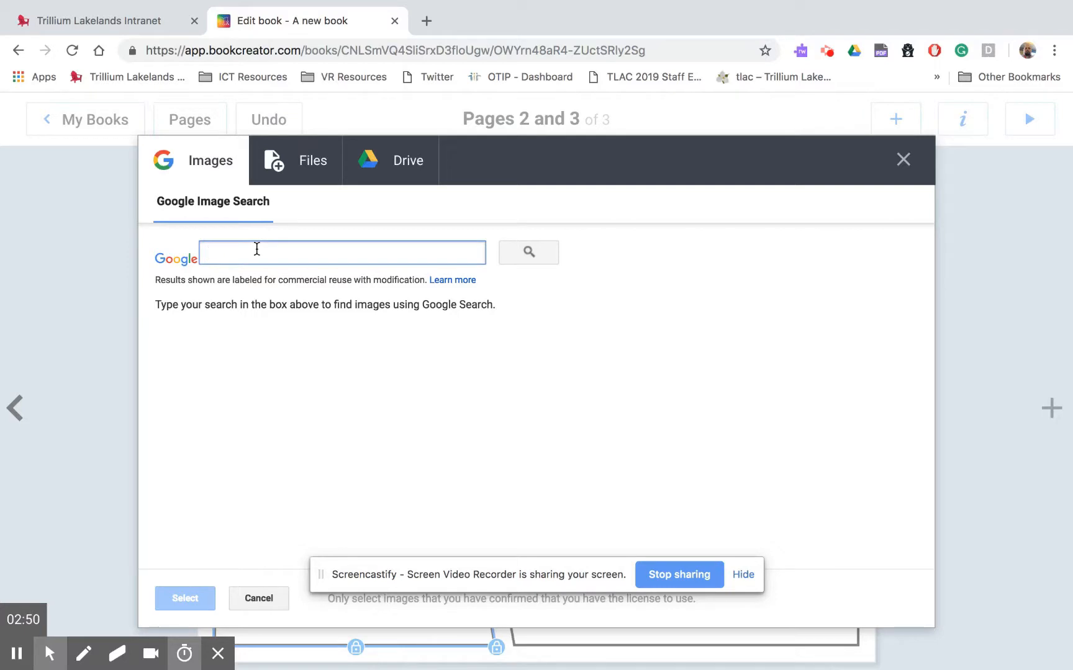
text(batman)
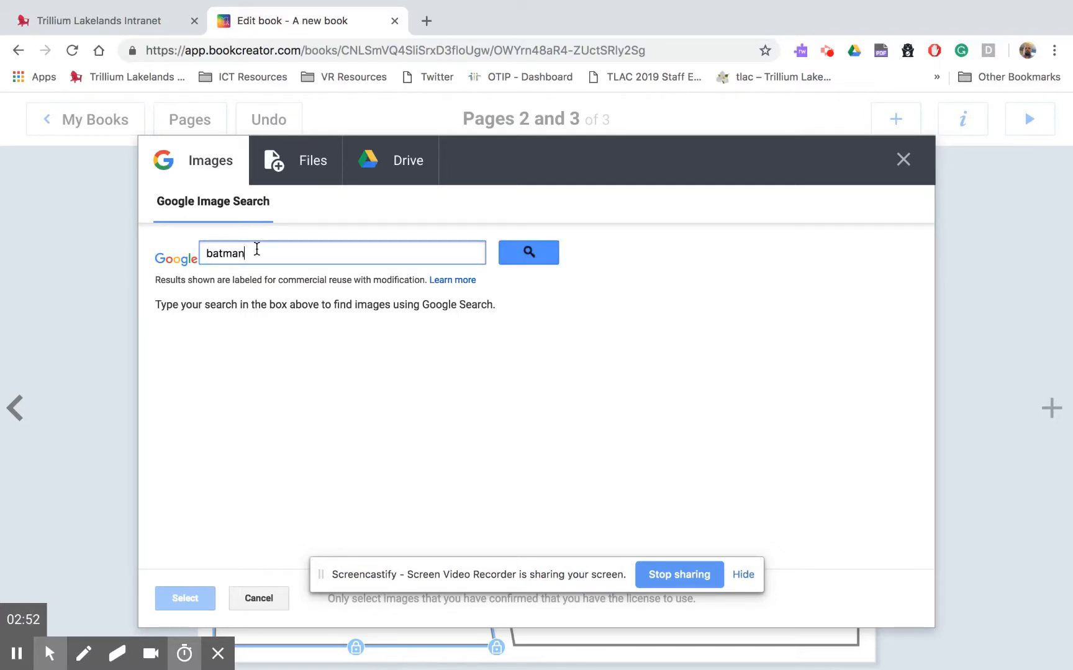
key(Return)
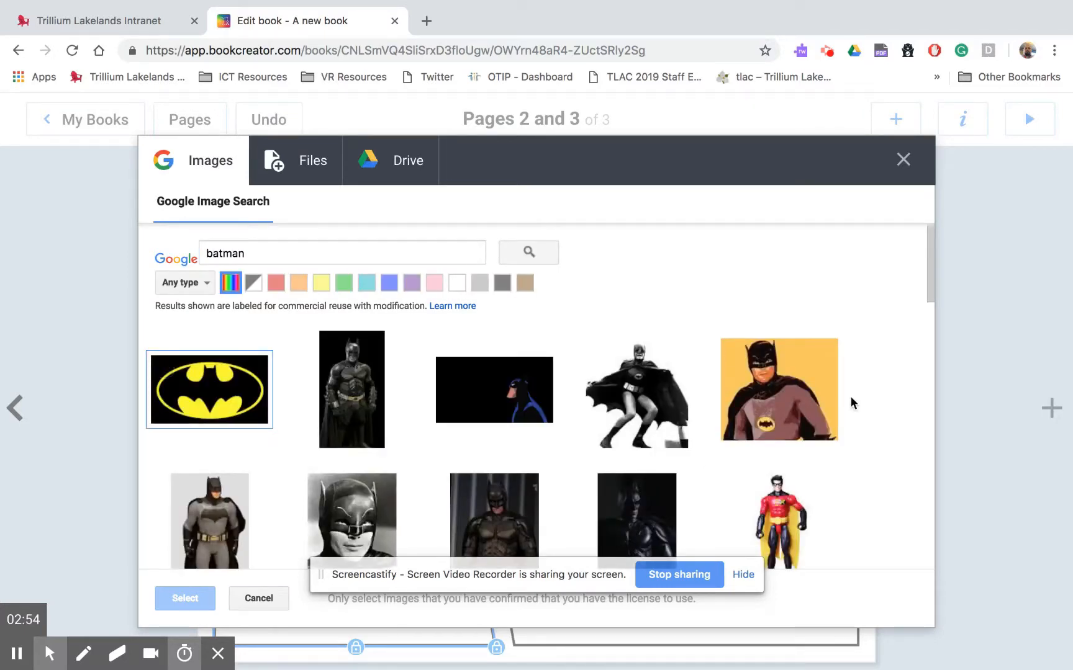
scroll(508, 512, down, 5)
scroll(504, 510, down, 5)
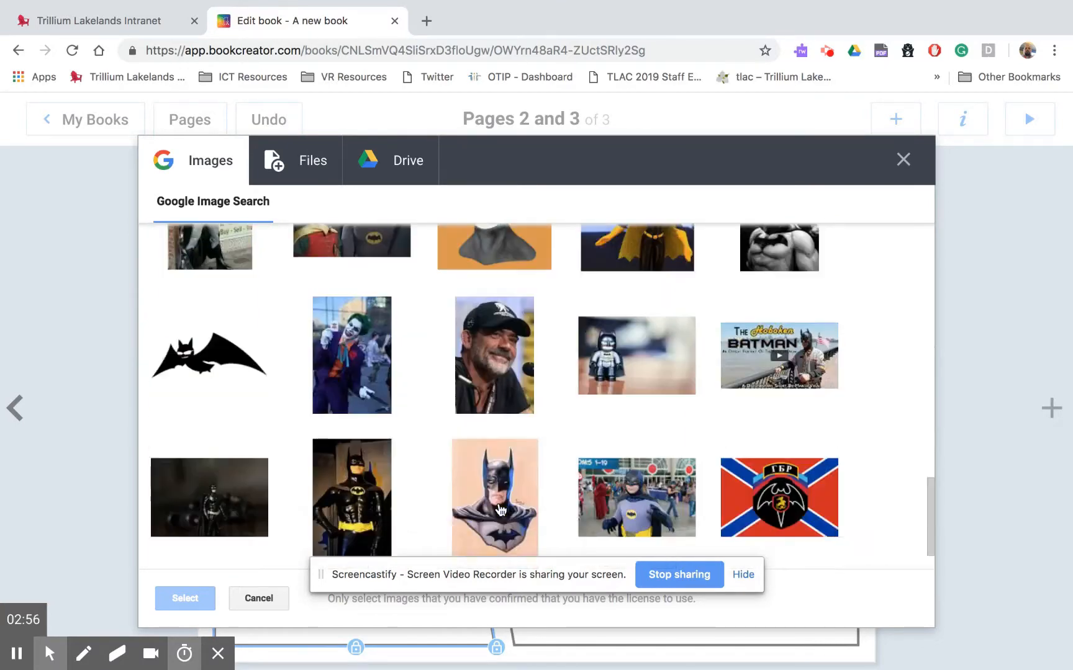
scroll(501, 509, up, 10)
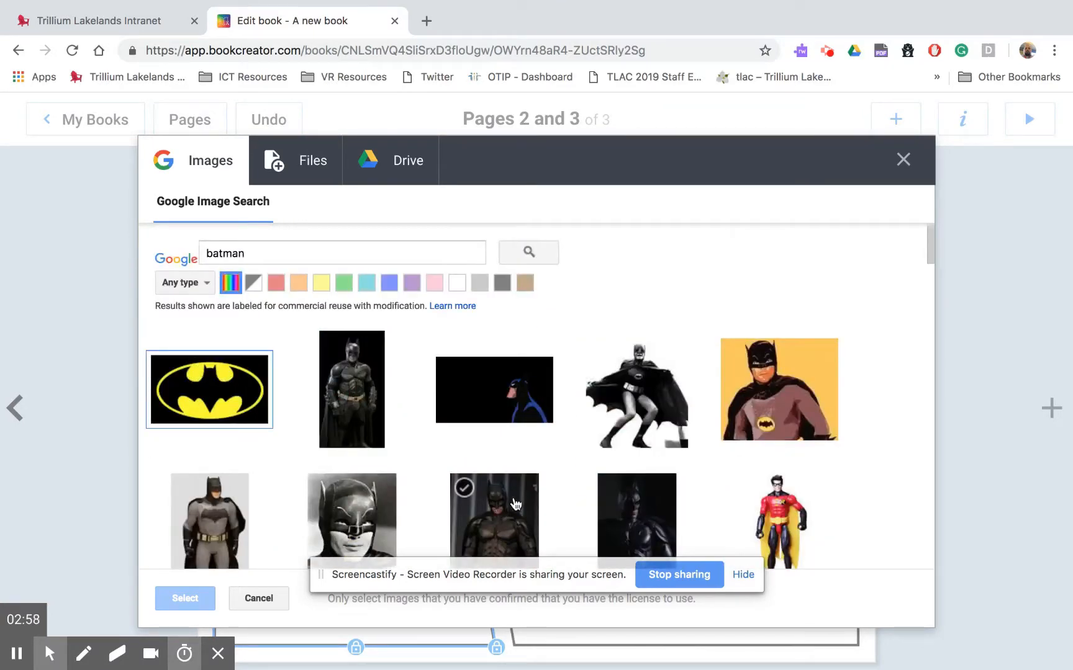
click(242, 428)
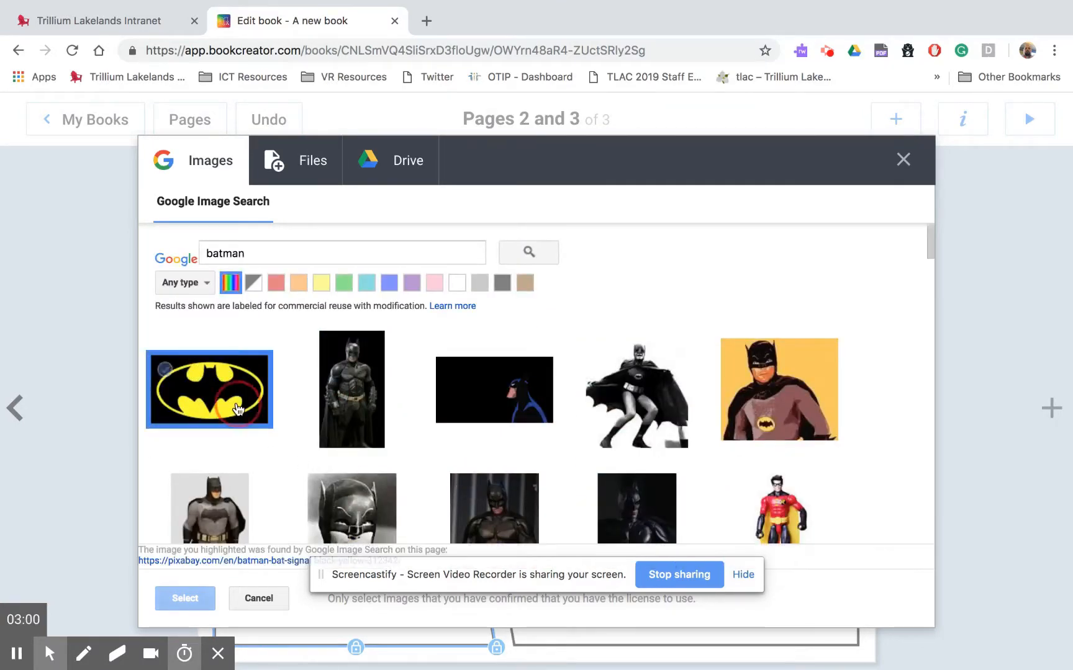
click(198, 597)
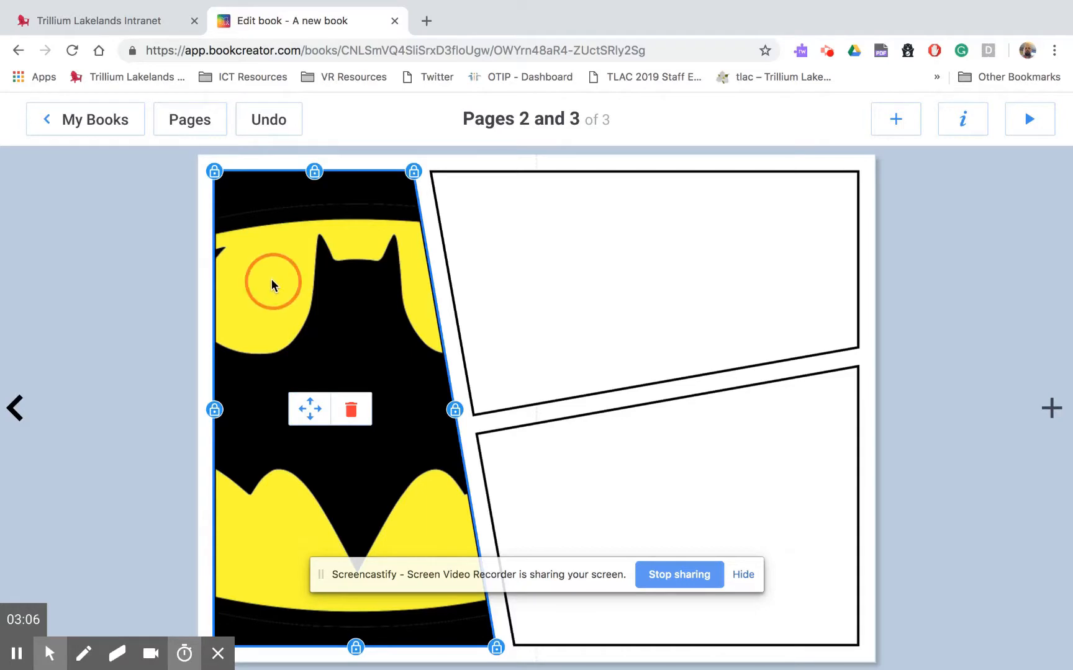
Shrink the bat logo so all of it fits inside the tall comic panel, and place it at the panel's bottom.
click(316, 407)
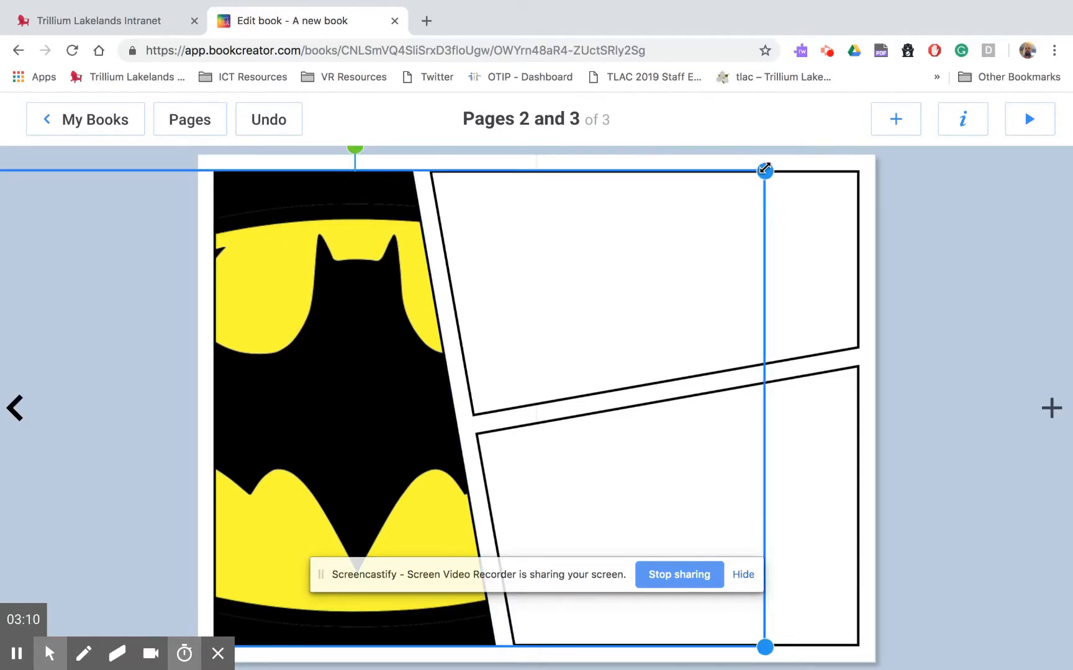
drag(763, 166, 311, 435)
drag(281, 474, 551, 348)
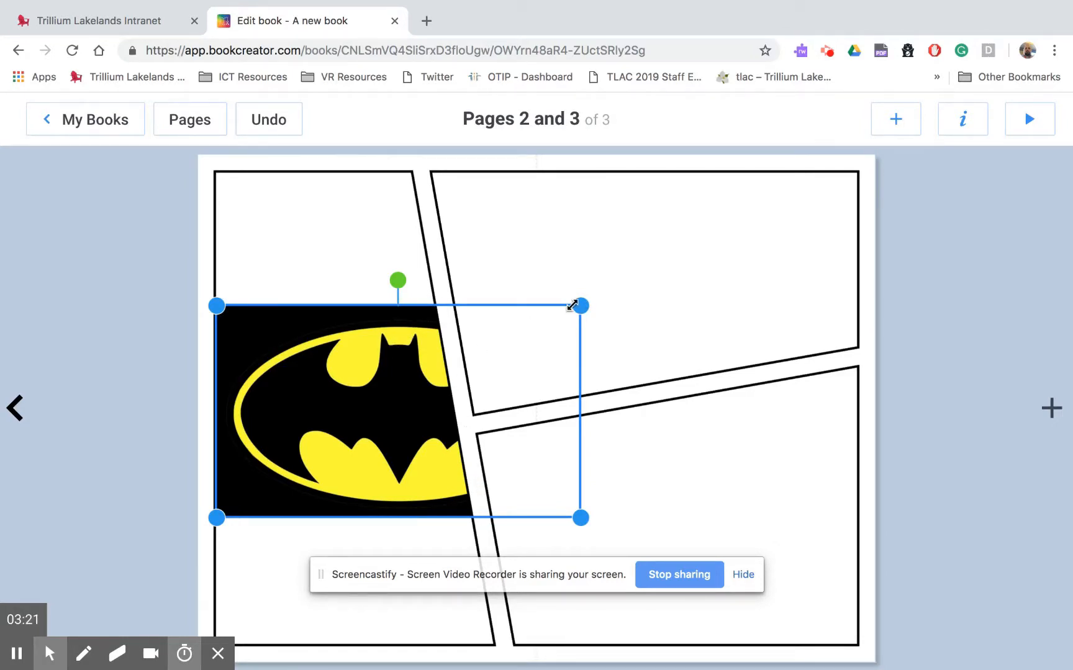
drag(573, 304, 437, 379)
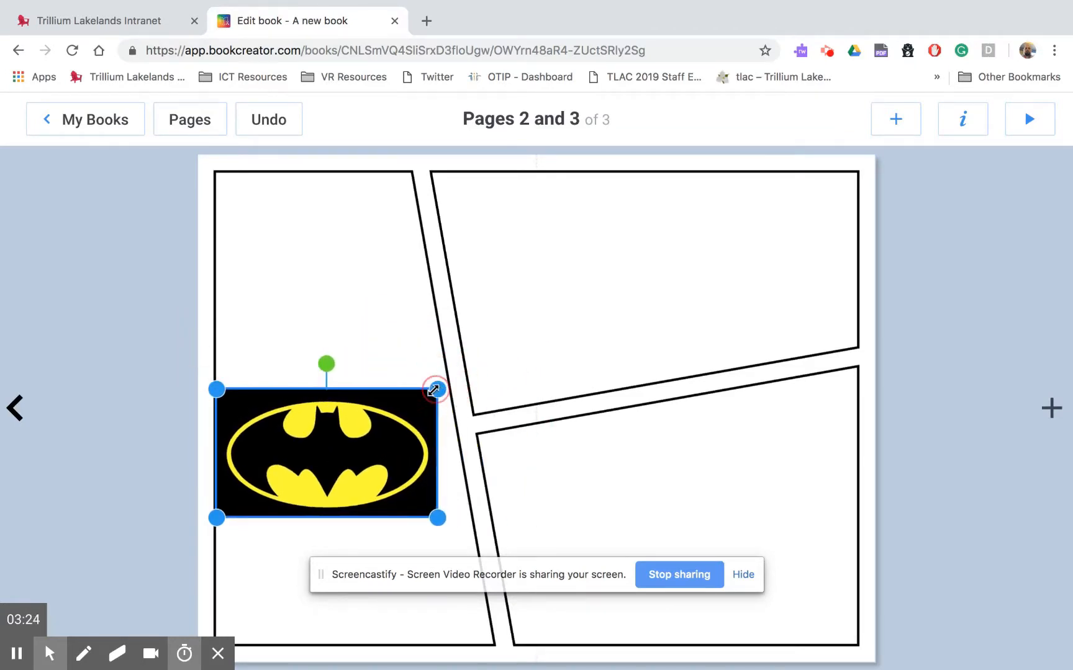
drag(381, 418, 401, 514)
click(493, 361)
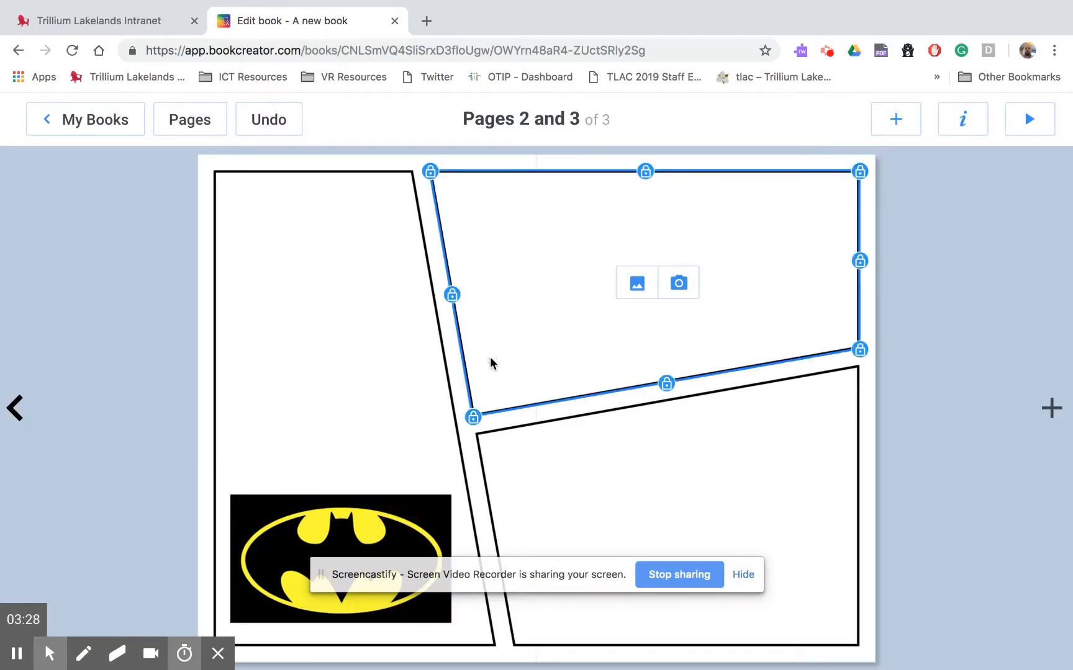
click(298, 230)
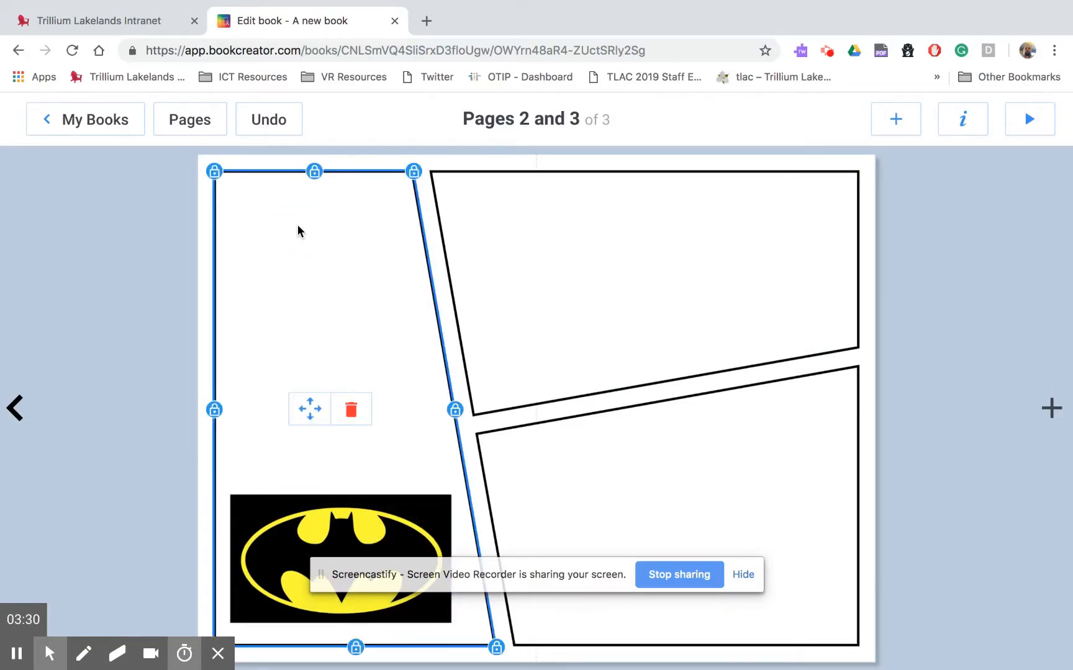
Add comic text in the Title style announcing that the adventure of Batman and the author, named by title and surname, "began...".
click(901, 124)
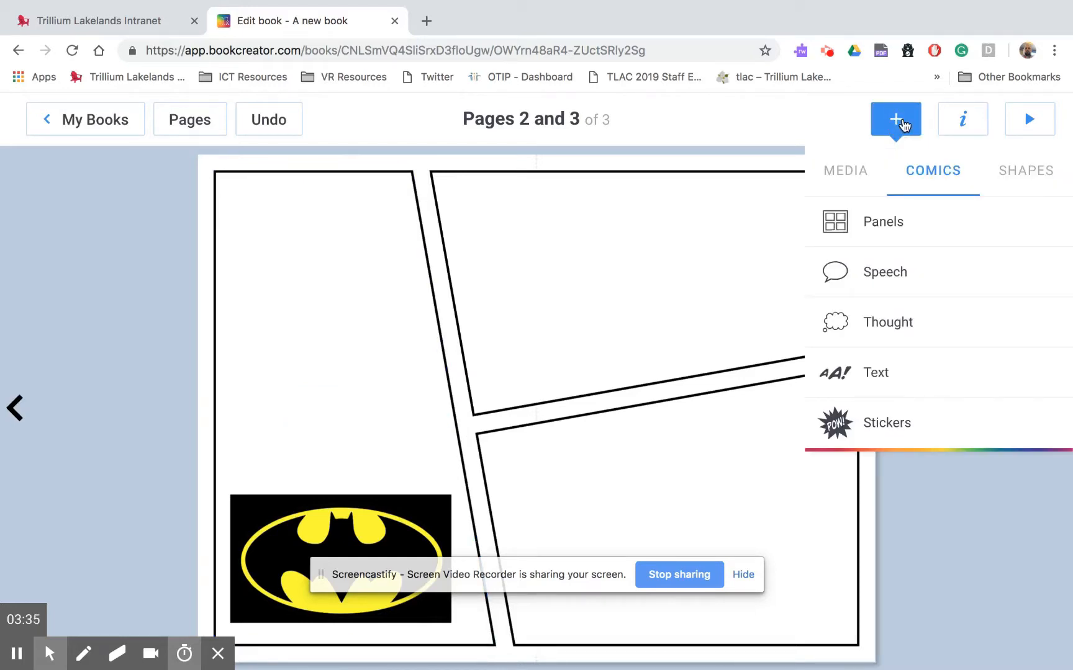
click(888, 388)
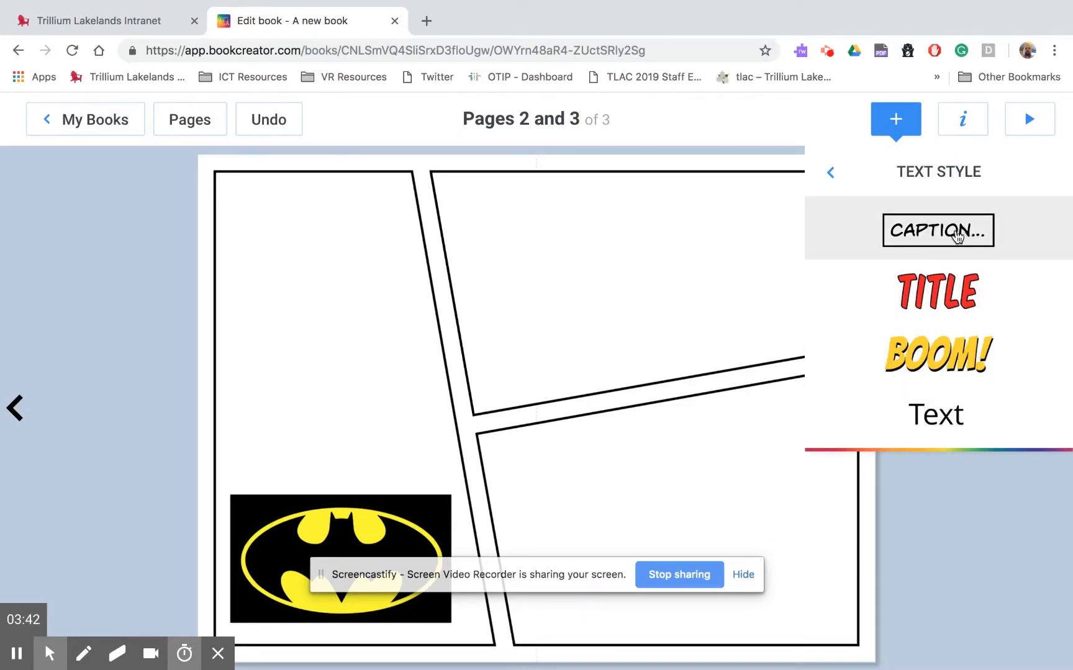
click(938, 305)
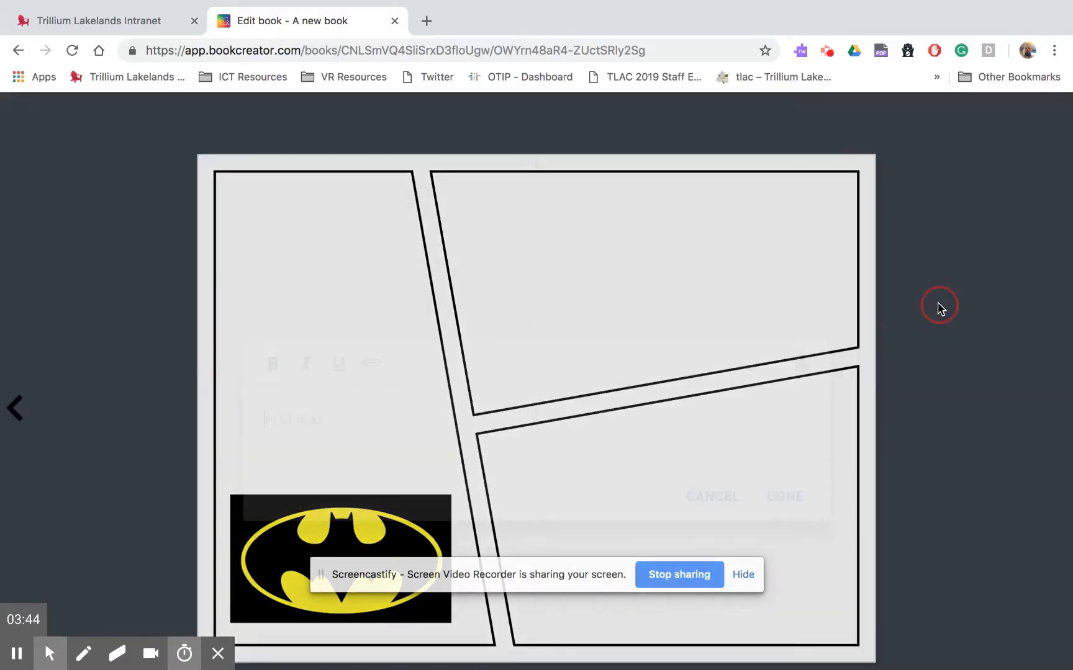
text(BA)
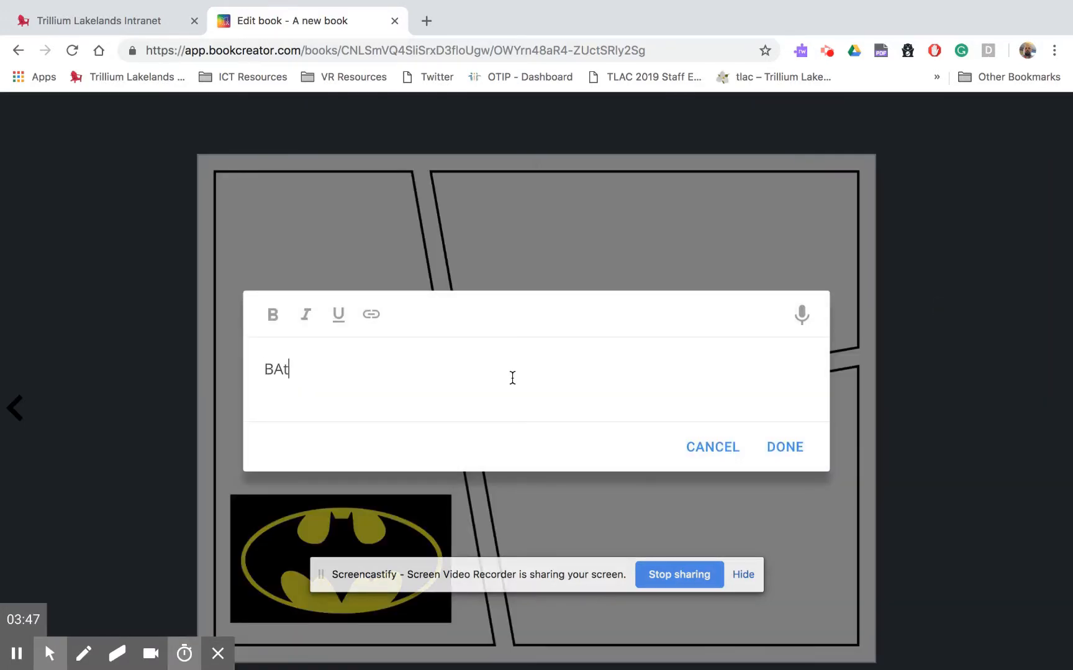
text(tman and Mr)
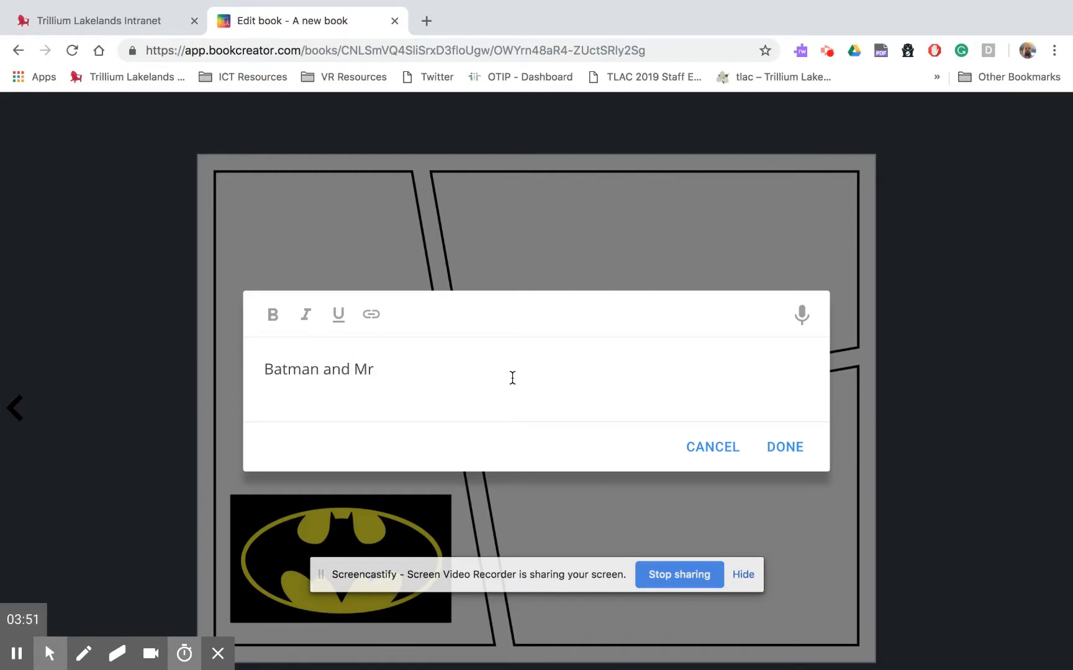
text(. Janke's adventure)
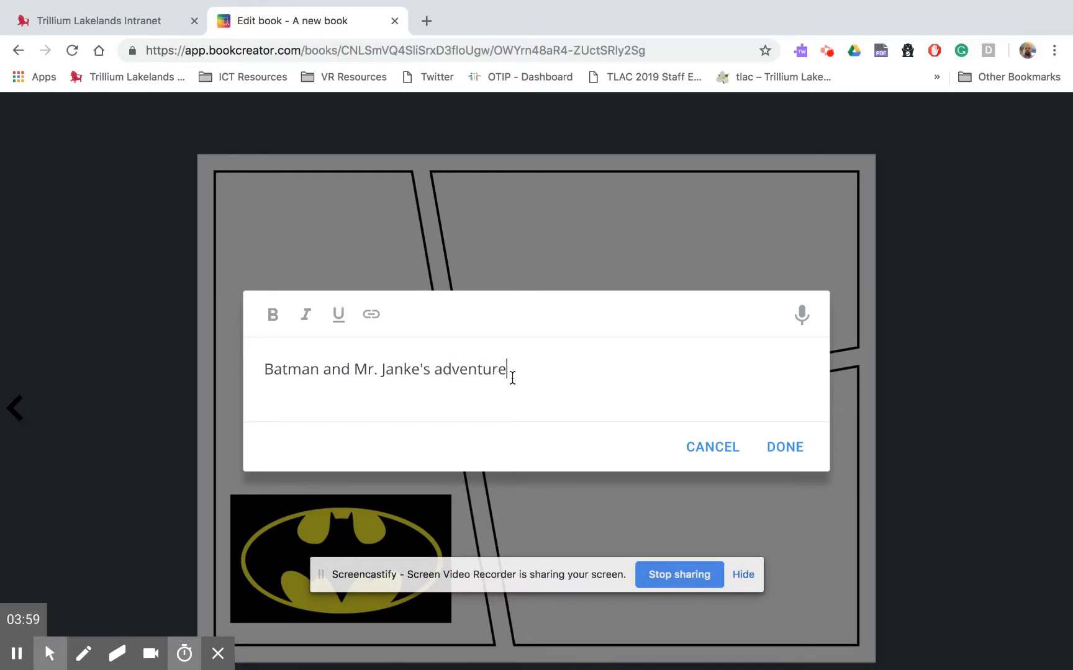
text( began...)
click(789, 452)
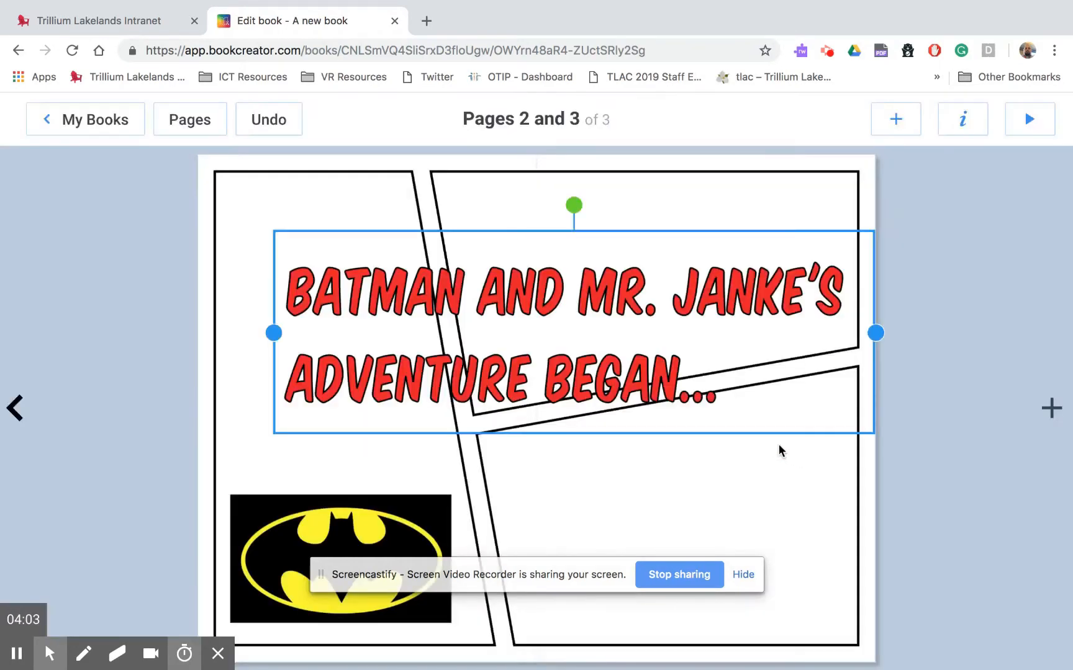
double_click(780, 246)
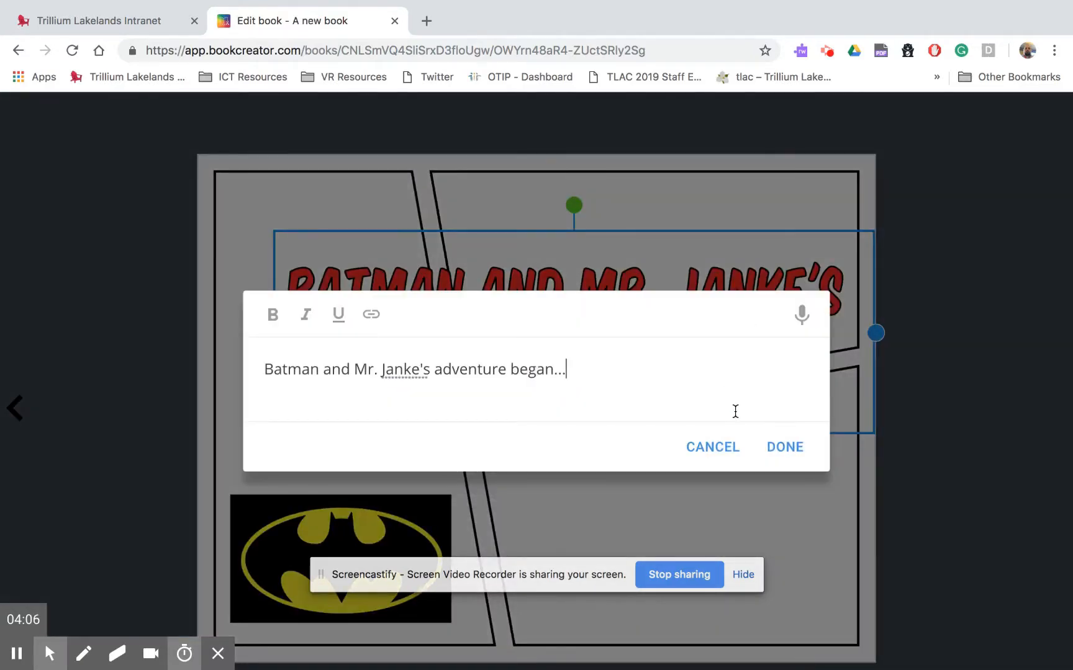
click(777, 442)
drag(875, 333, 790, 329)
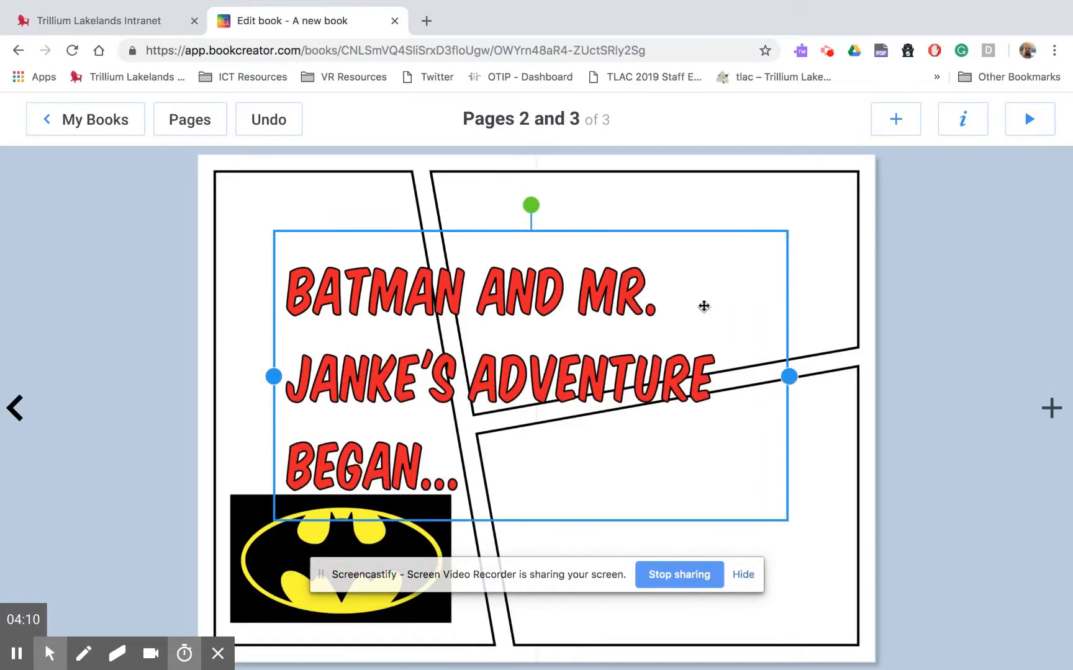
double_click(666, 299)
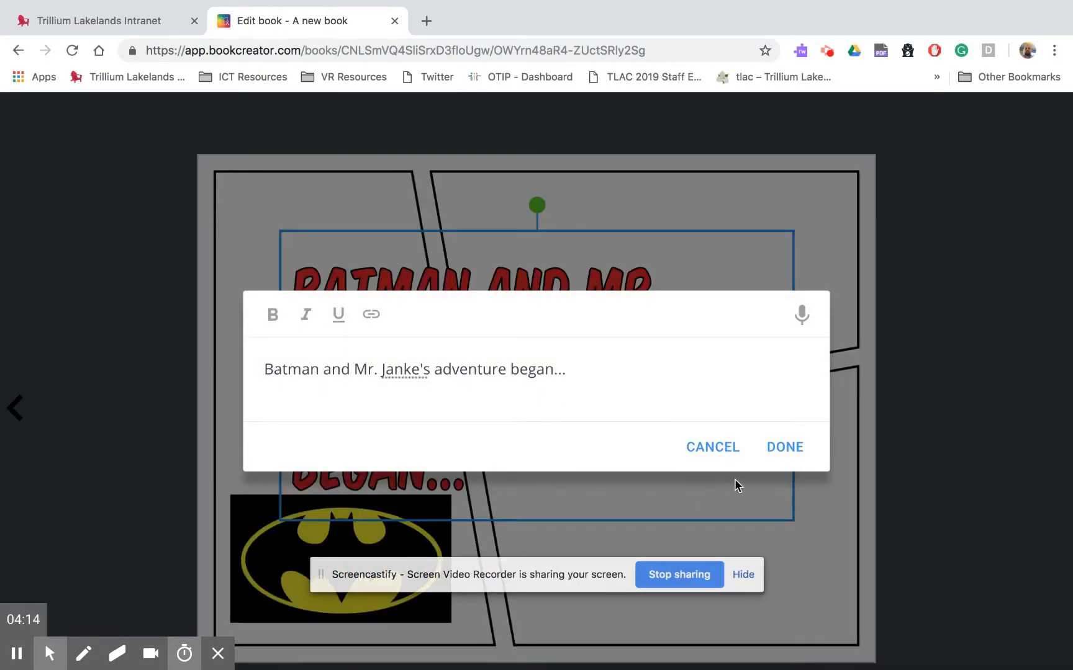
click(724, 448)
click(954, 126)
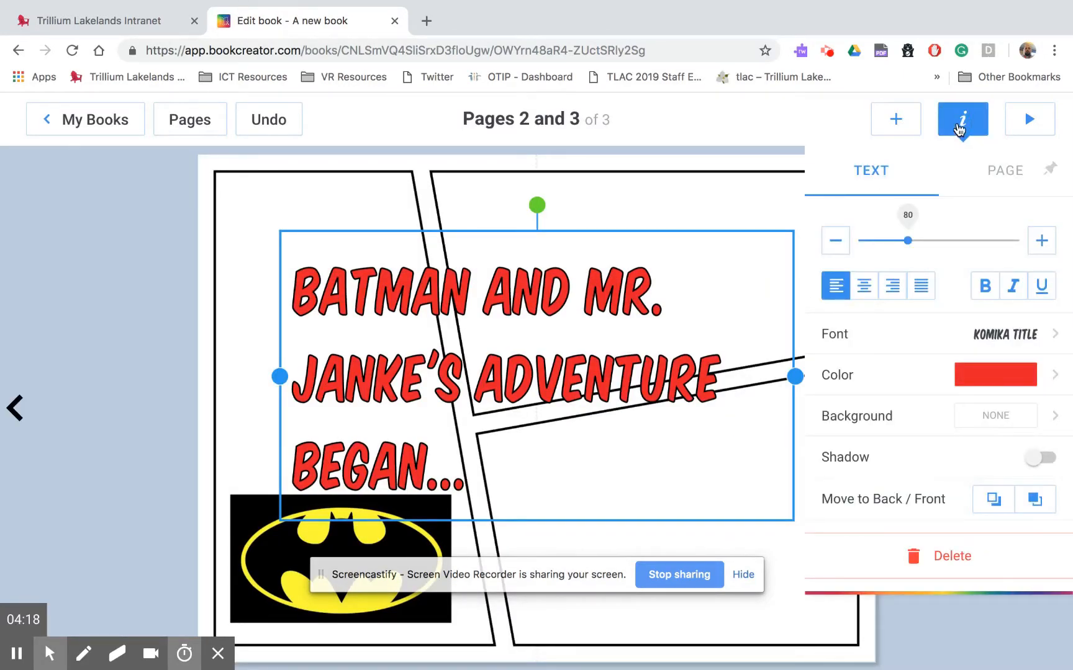
double_click(476, 451)
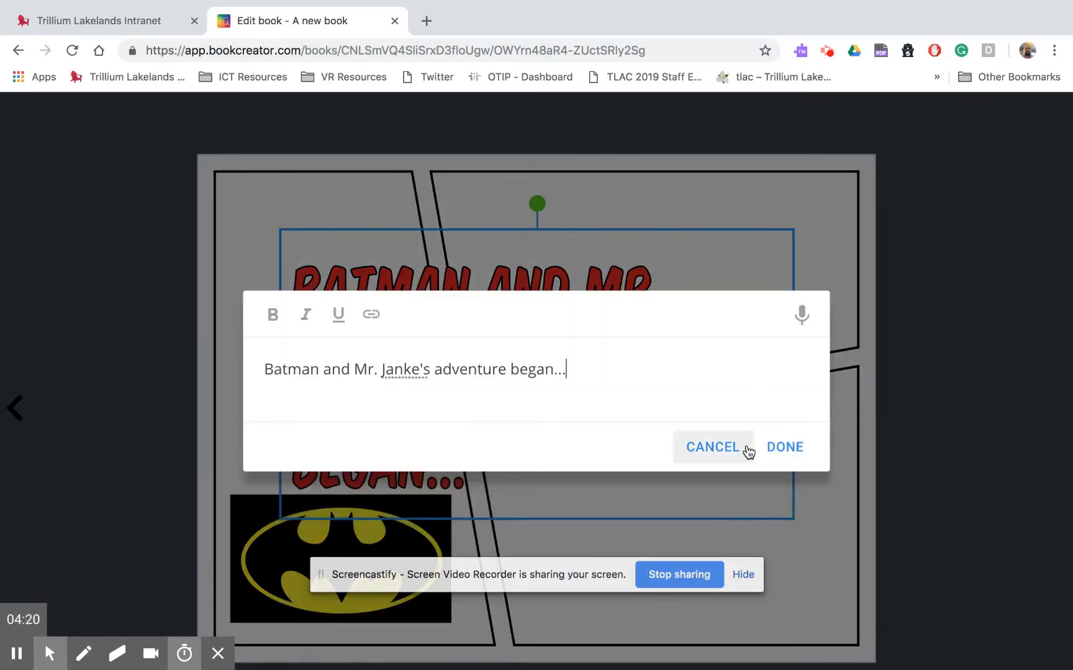
click(728, 448)
double_click(439, 462)
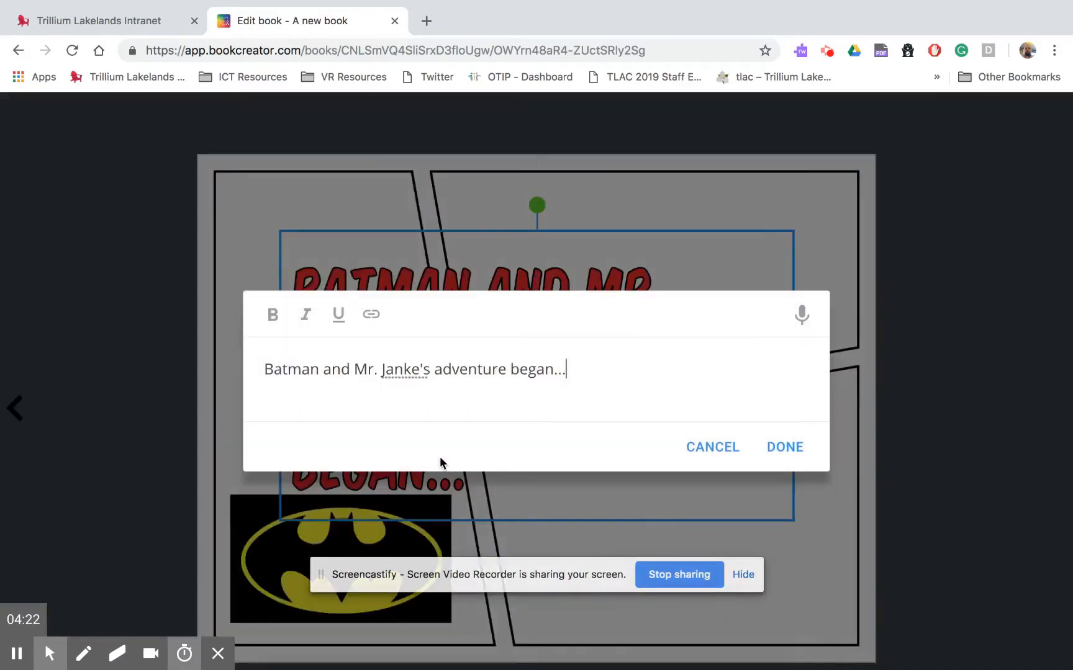
drag(564, 380, 263, 366)
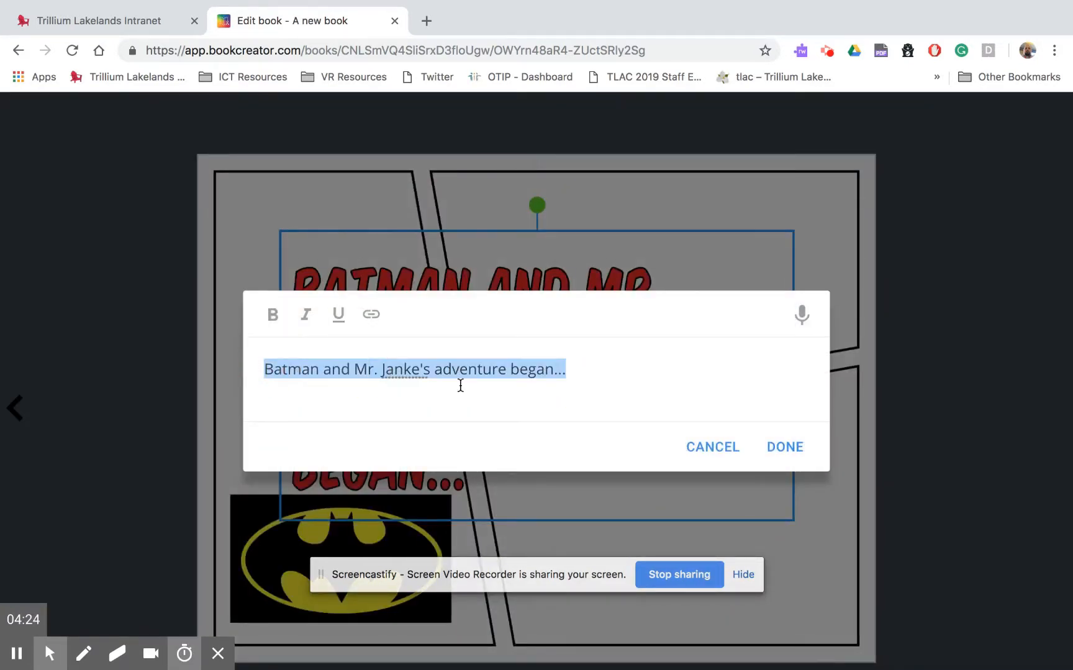
click(767, 448)
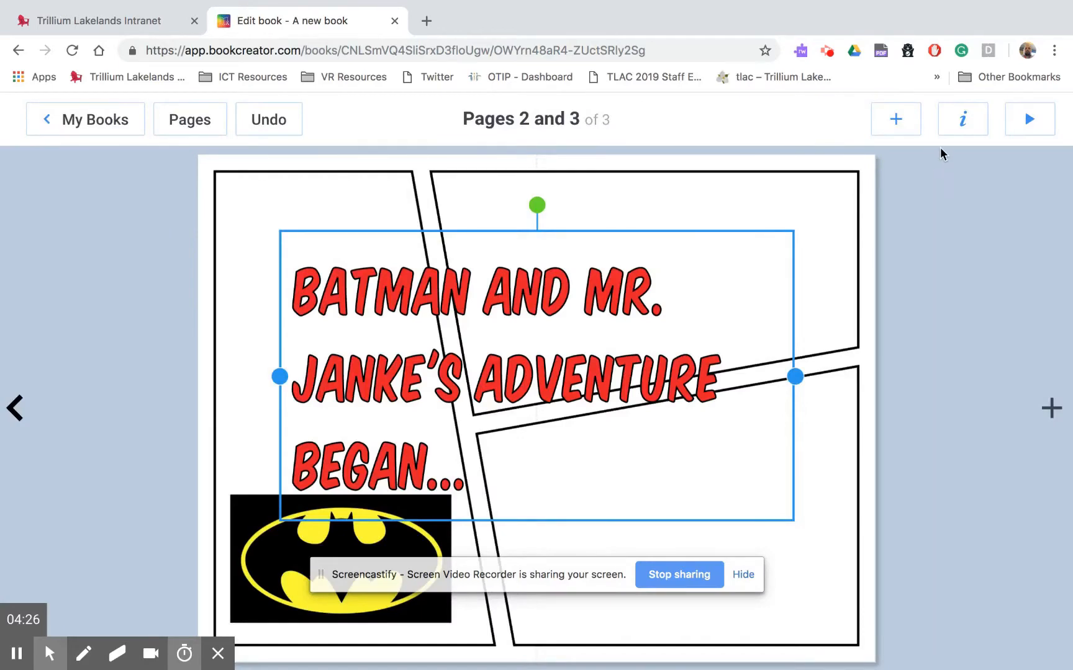
Reduce the size of the adventure text until it fits on one line and change its color to yellow.
click(961, 120)
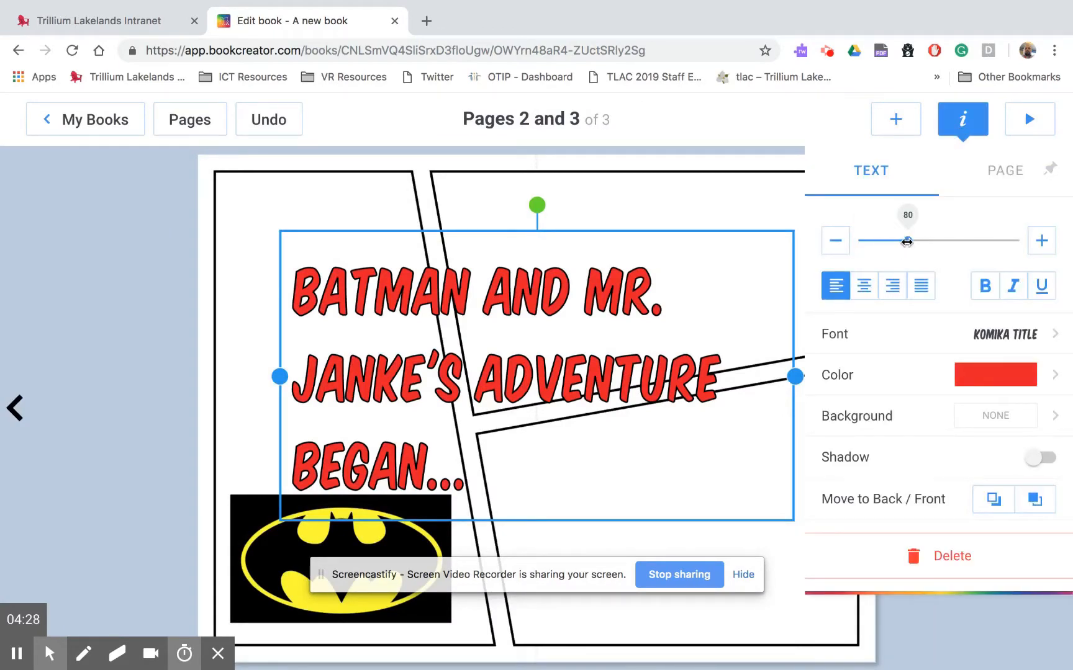
drag(907, 242, 877, 241)
click(1056, 388)
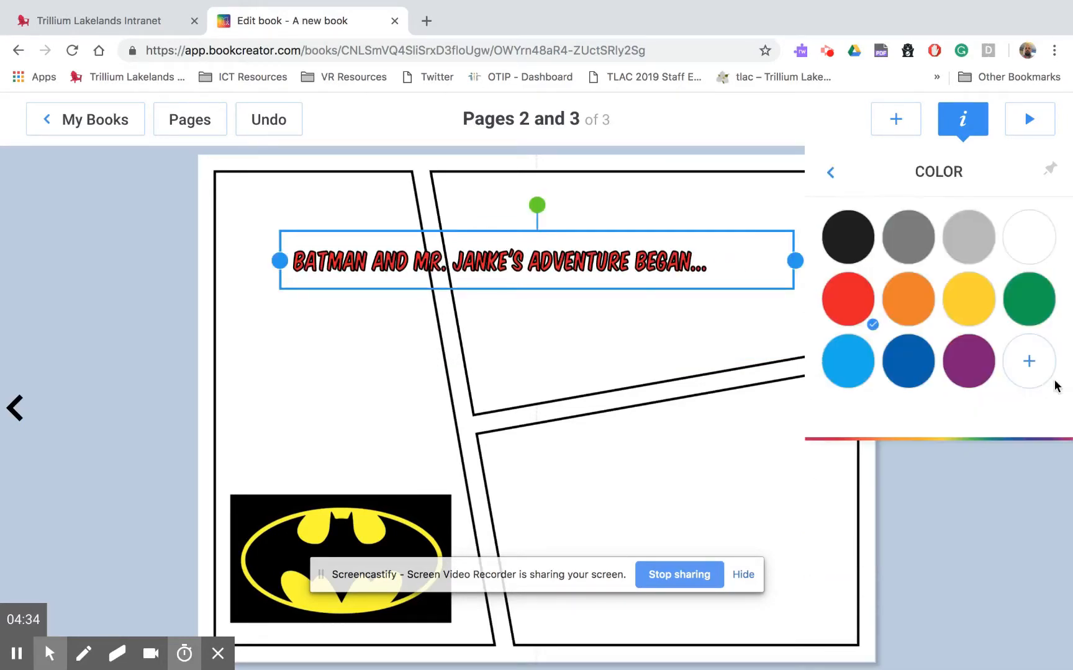
click(978, 305)
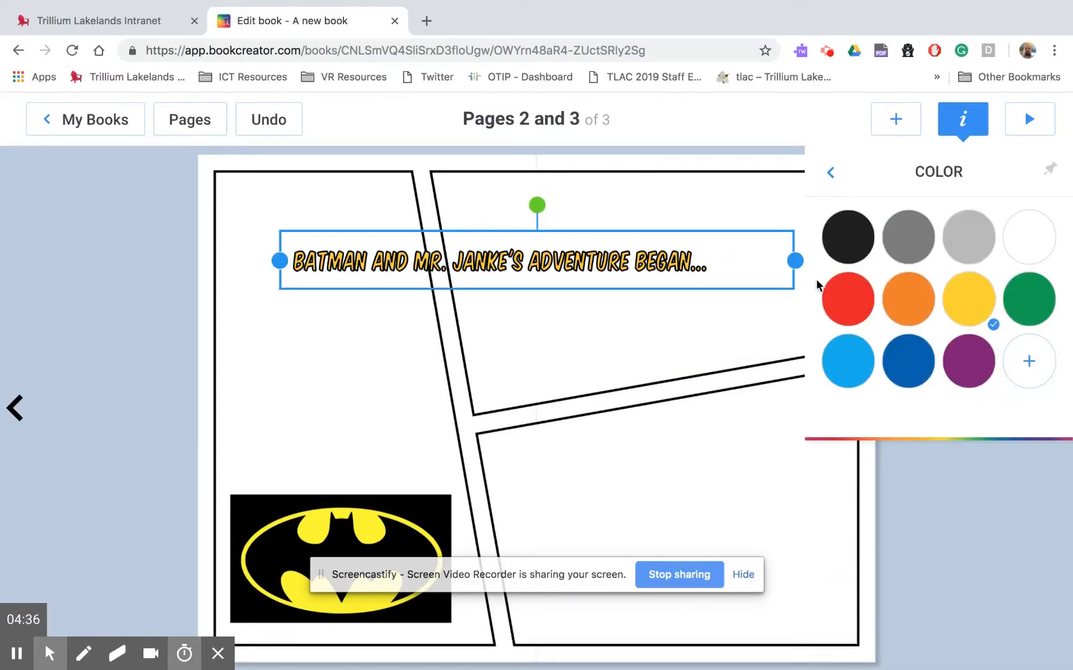
Narrow the yellow text box so its text wraps onto four lines, and move it to the top of the tall panel.
drag(795, 260, 456, 307)
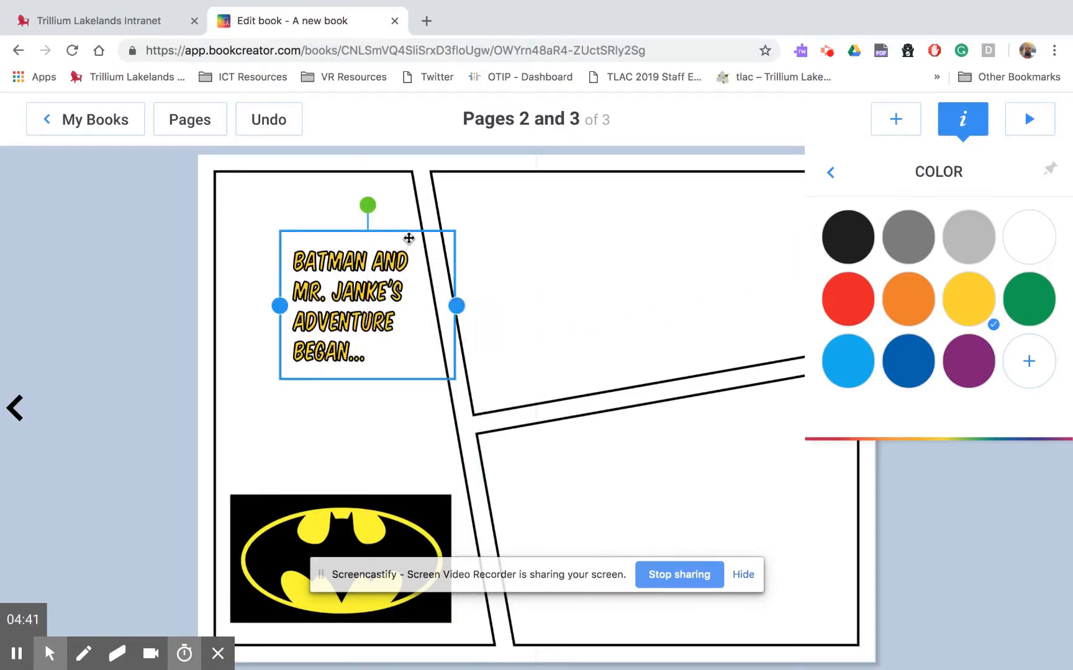
drag(408, 236, 358, 176)
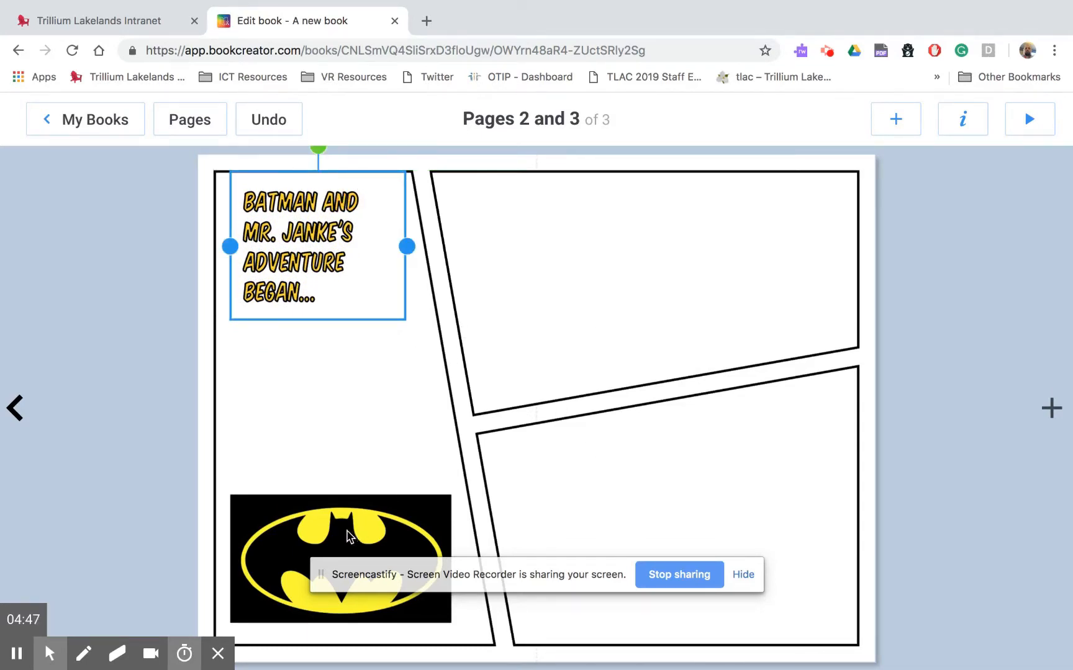
click(324, 372)
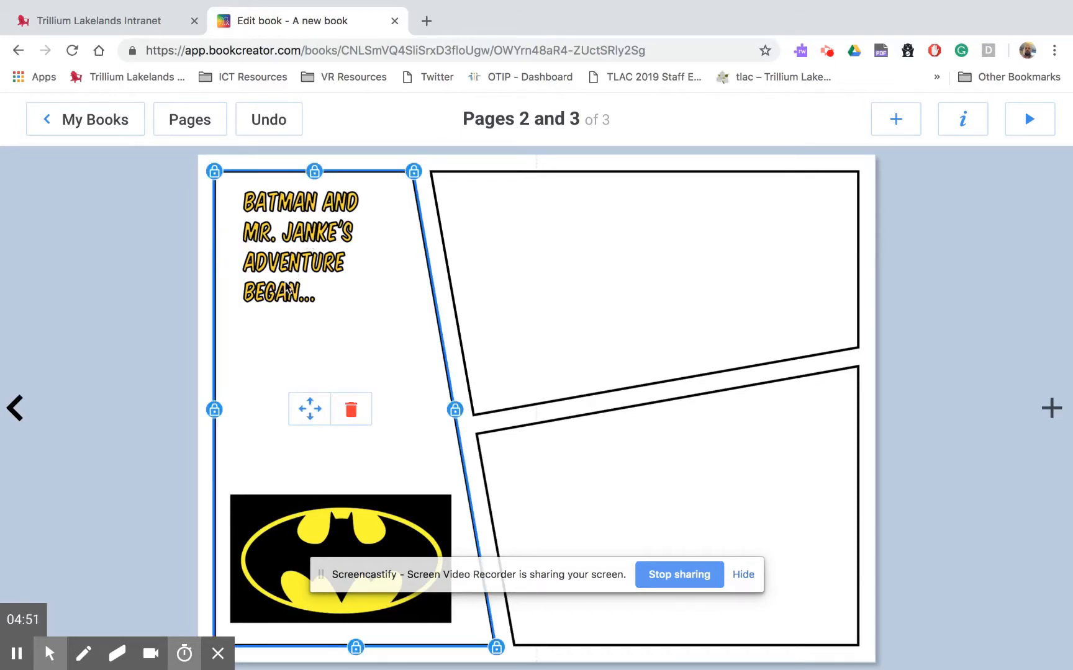
Add the "YEAH!" comic sticker and place it in the upper of the two stacked panels, toward its left side.
click(614, 224)
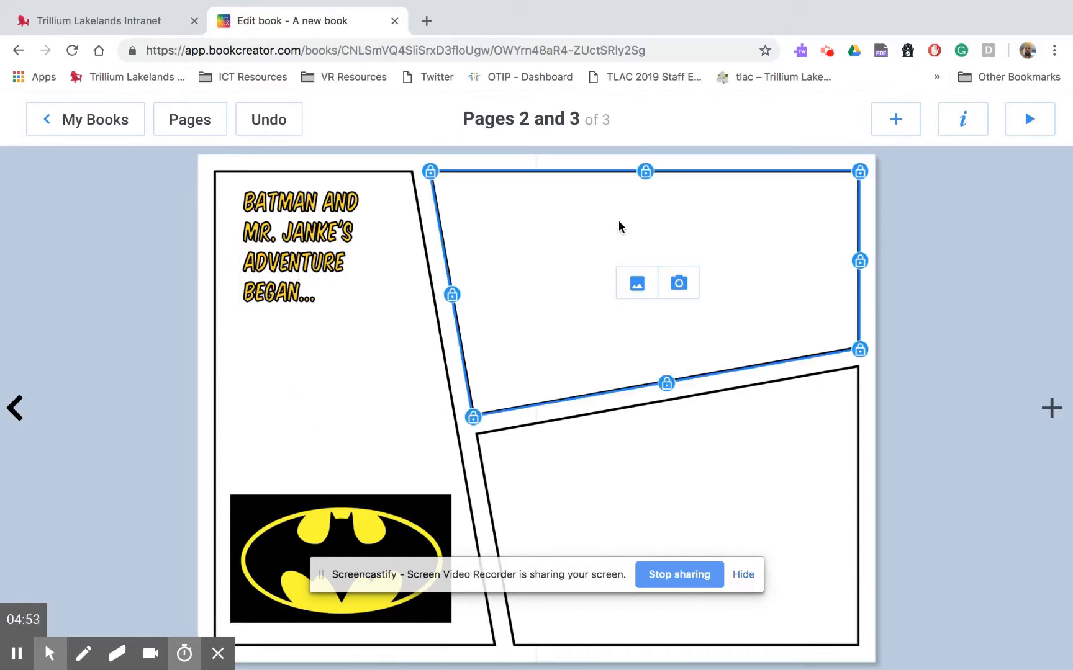
click(894, 127)
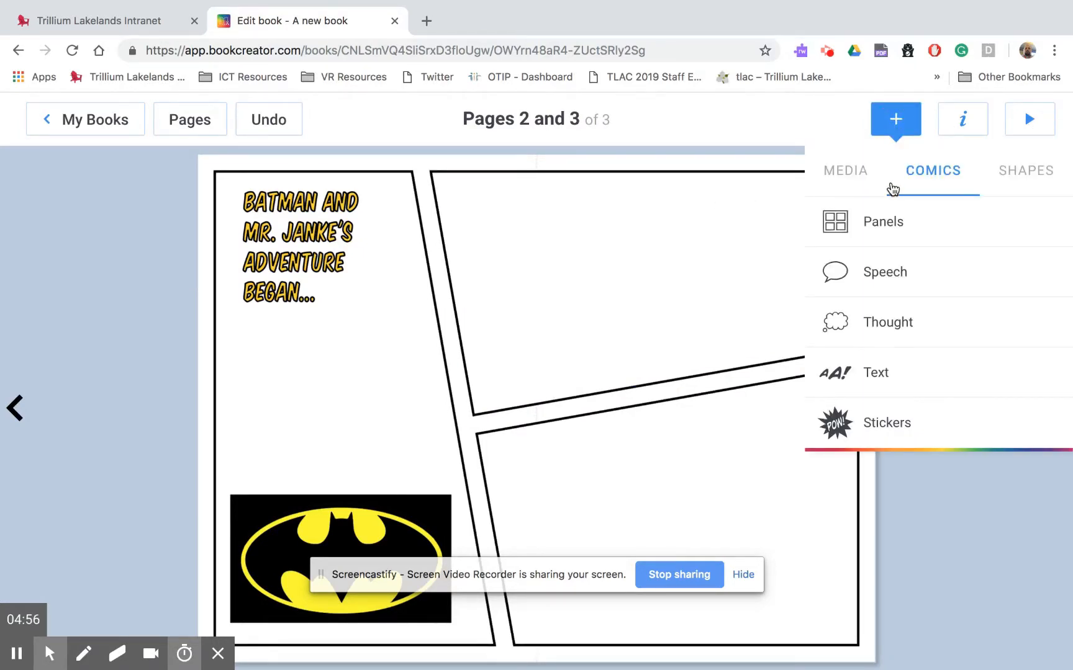
click(880, 436)
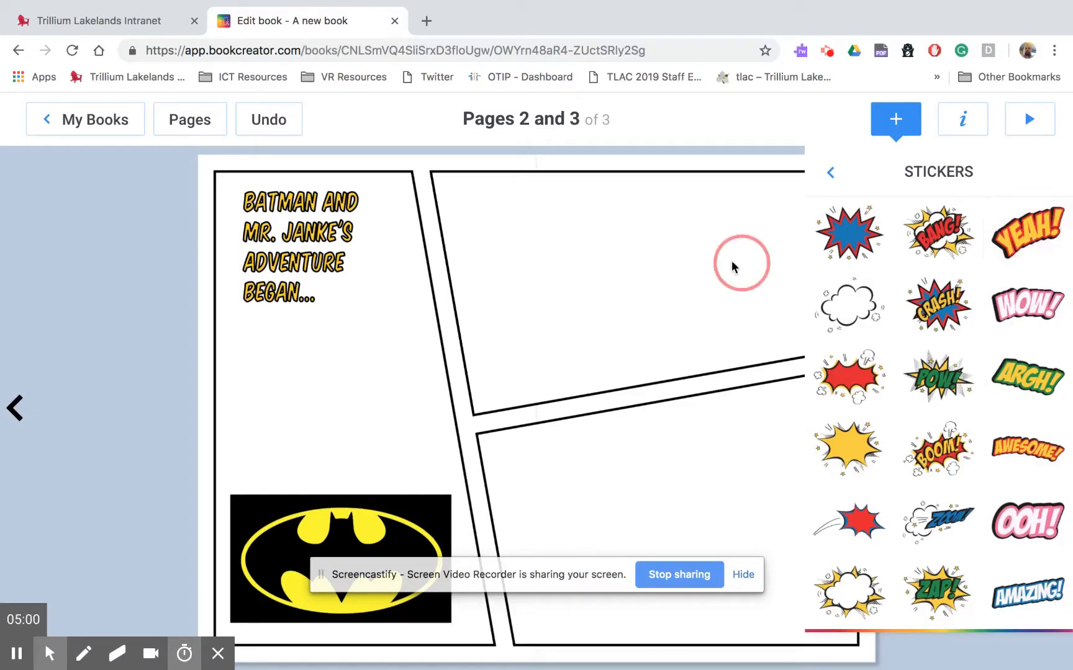
click(1000, 234)
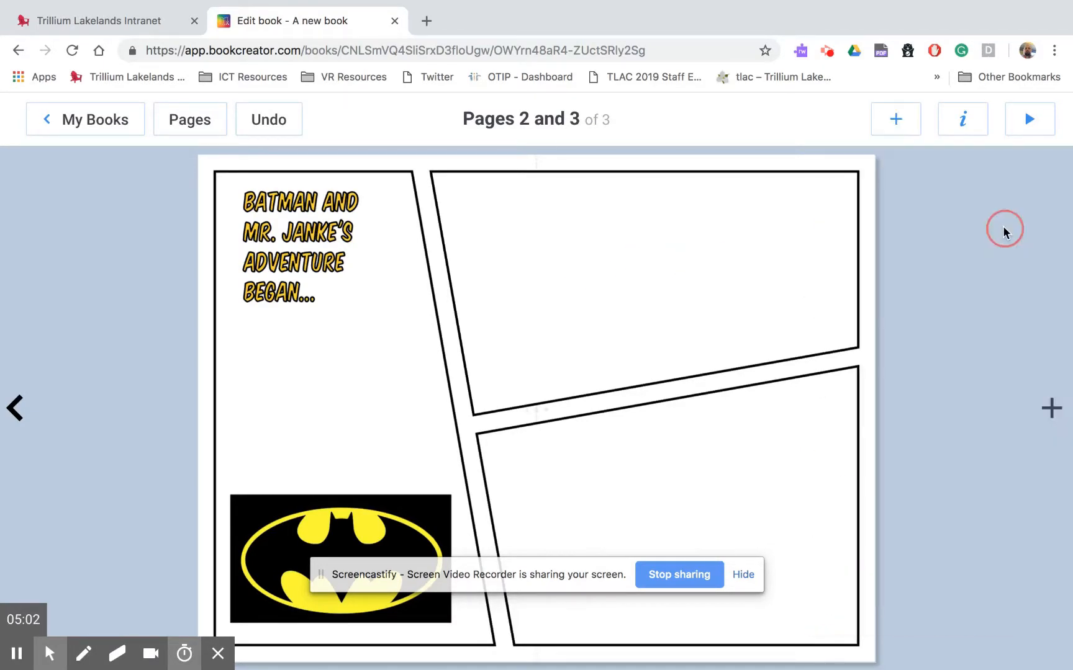
drag(581, 368, 589, 232)
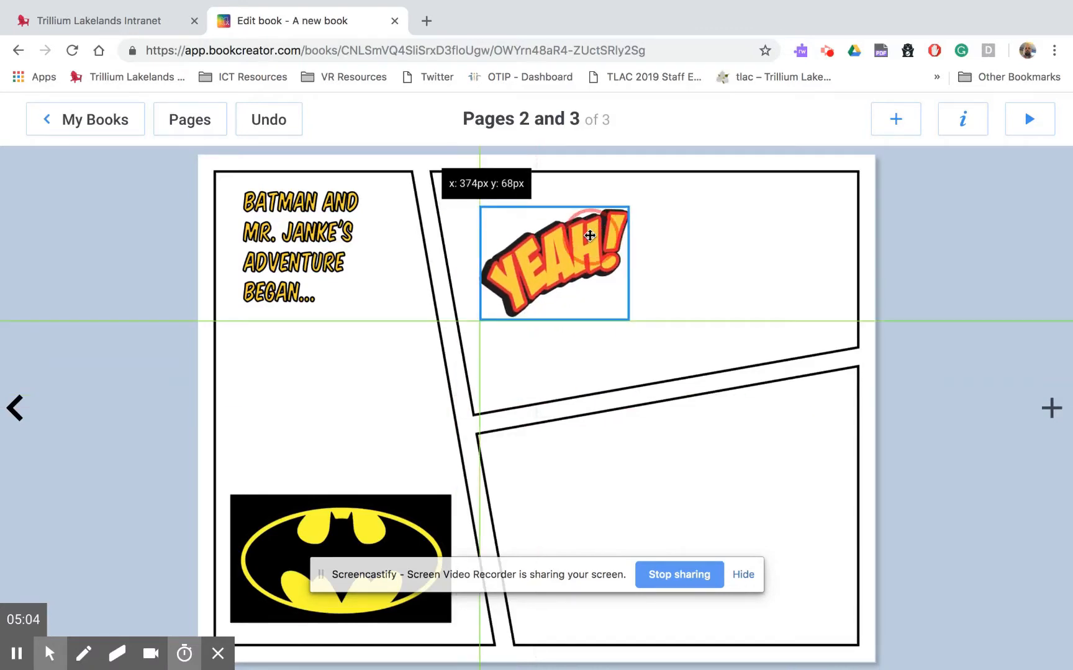